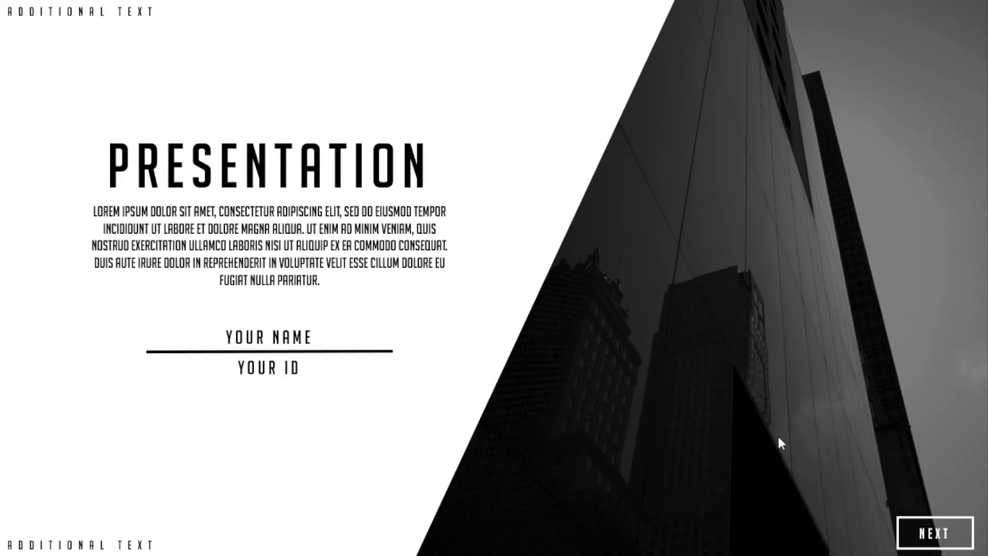
Advance to the topic menu and page through both Latar Belakang pages, then return to the menu
left_click(933, 540)
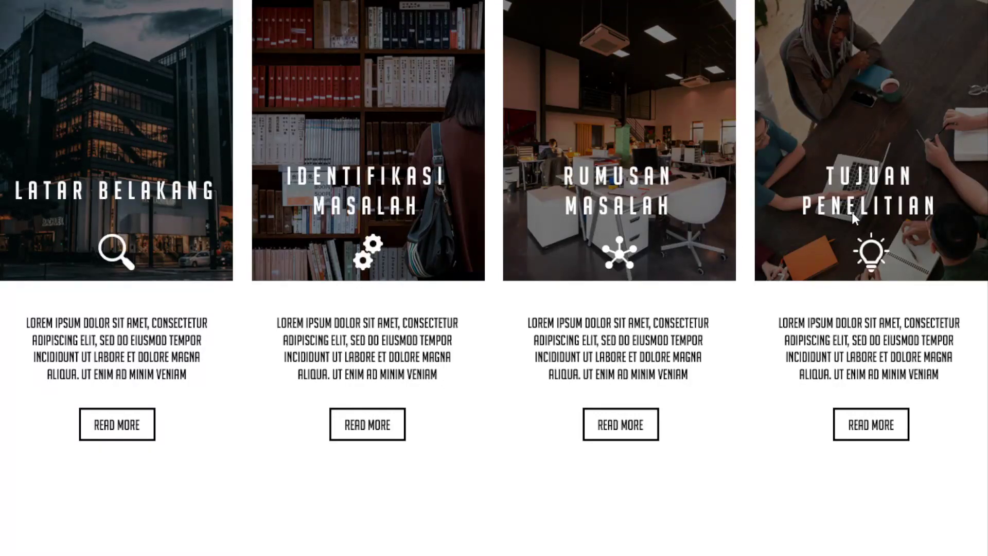
left_click(124, 431)
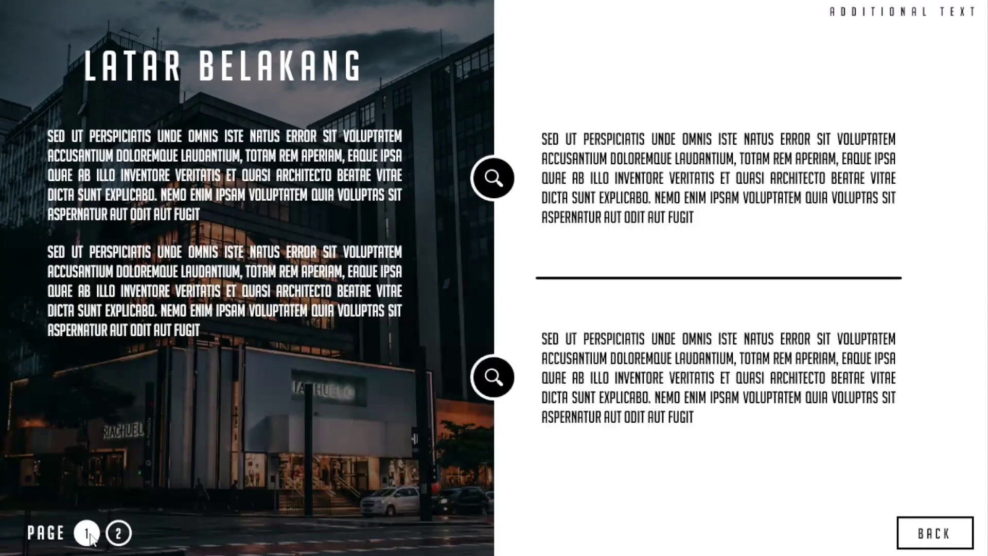
left_click(124, 533)
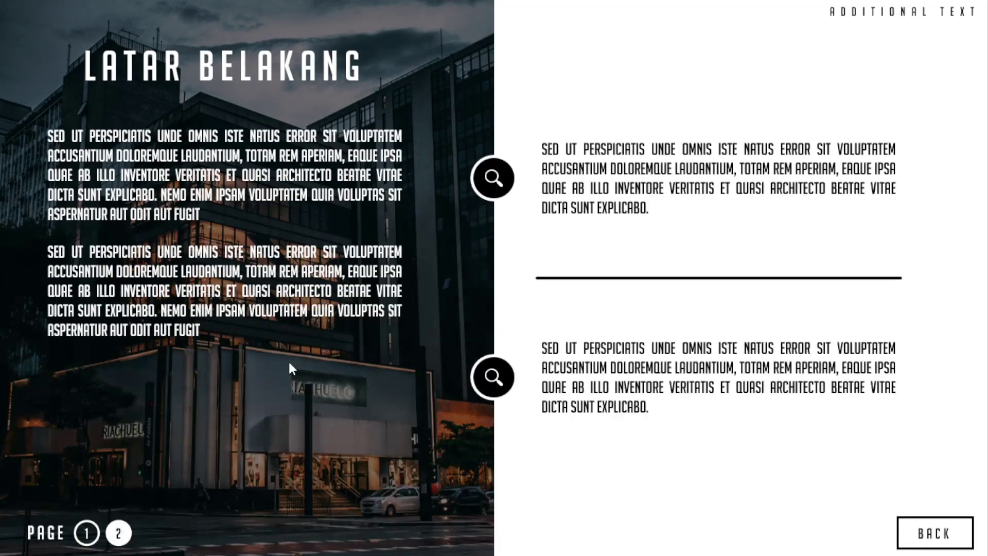
left_click(930, 530)
left_click(468, 364)
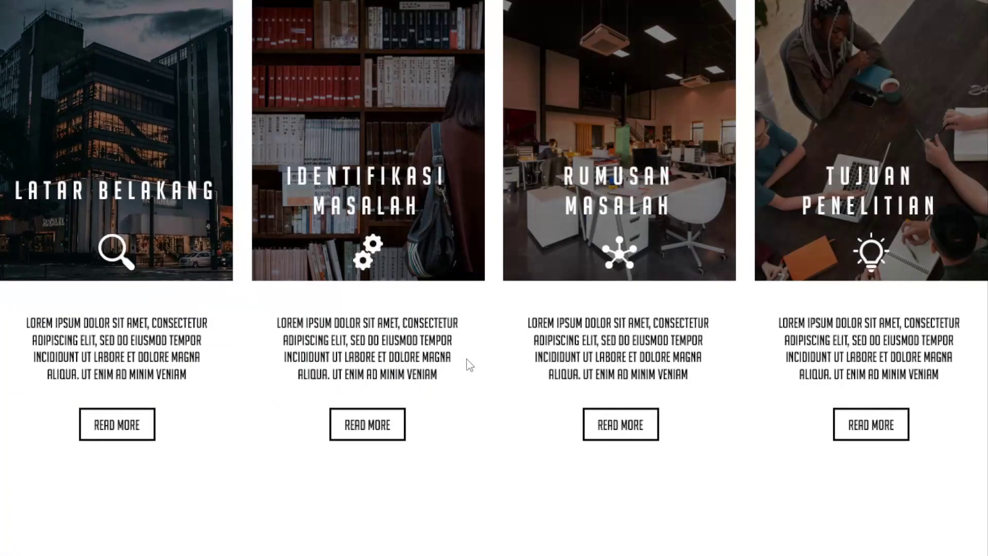
Open Identifikasi Masalah, step to its next panel, and go back to the four-topic menu
left_click(368, 434)
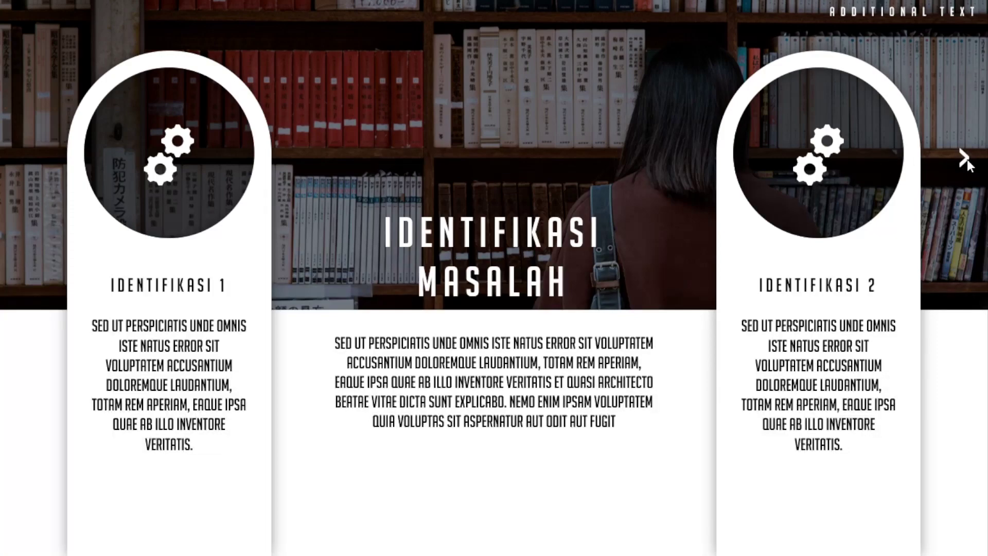
left_click(967, 159)
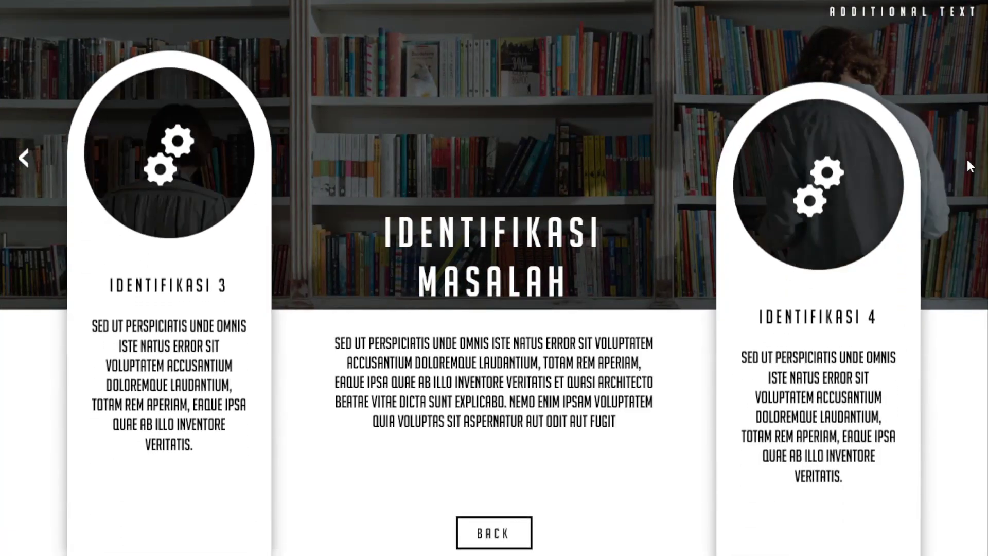
left_click(494, 538)
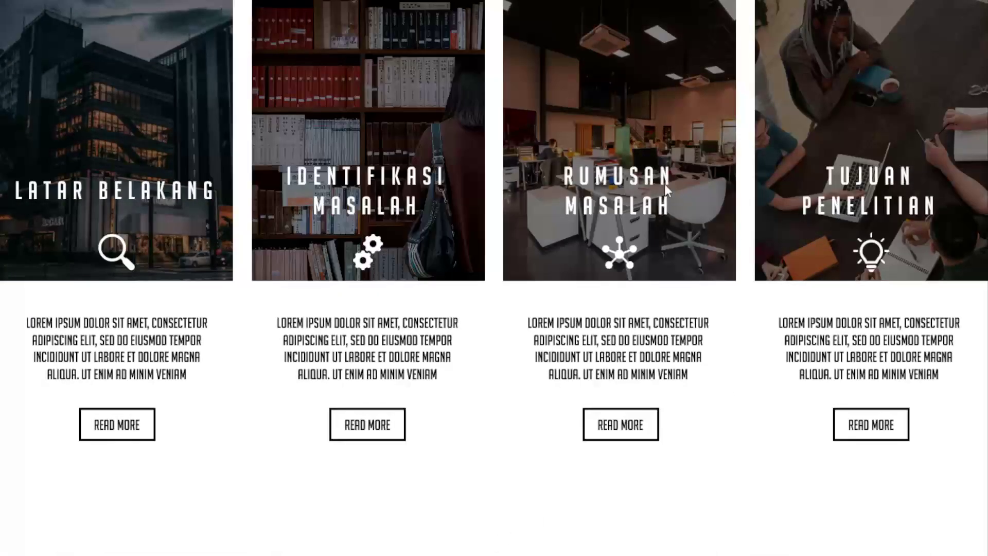
View Rumusan Masalah, then Tujuan Penelitian with cards 1 and 3 revealed, returning to the menu
left_click(623, 423)
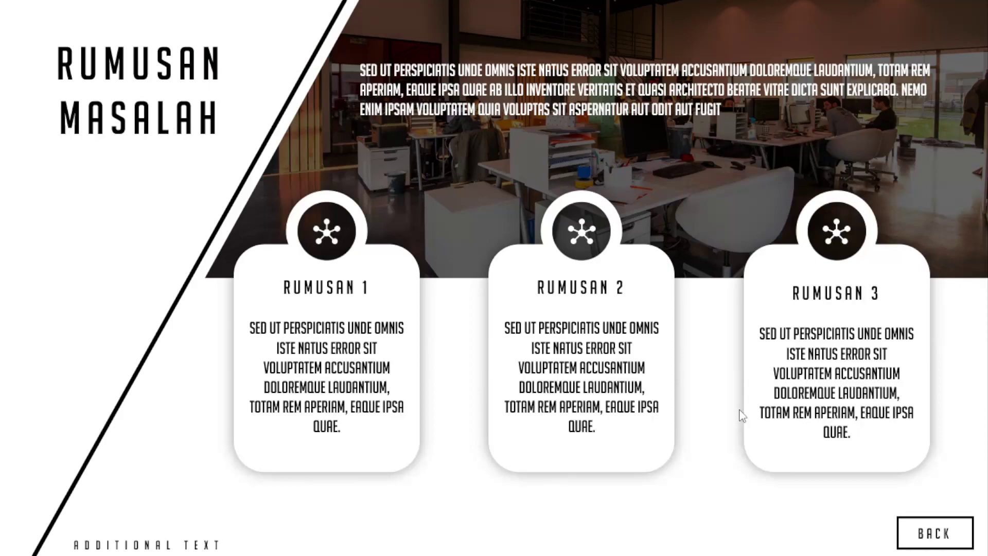
left_click(936, 538)
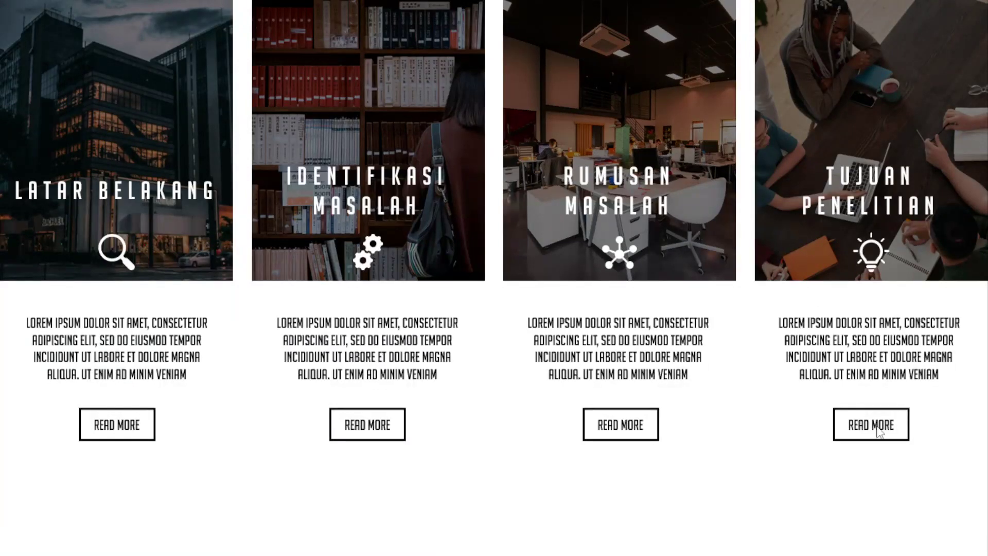
left_click(871, 427)
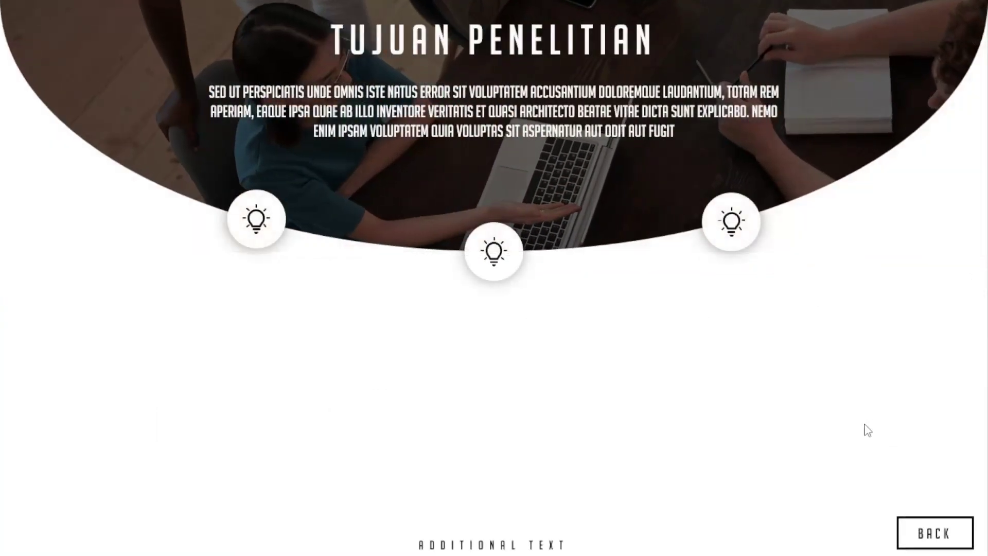
left_click(256, 218)
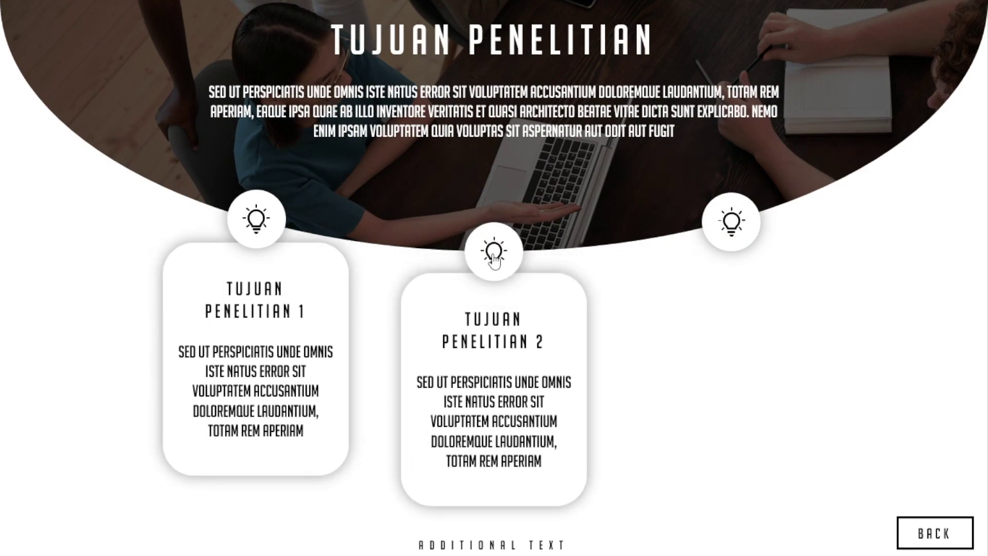
left_click(733, 222)
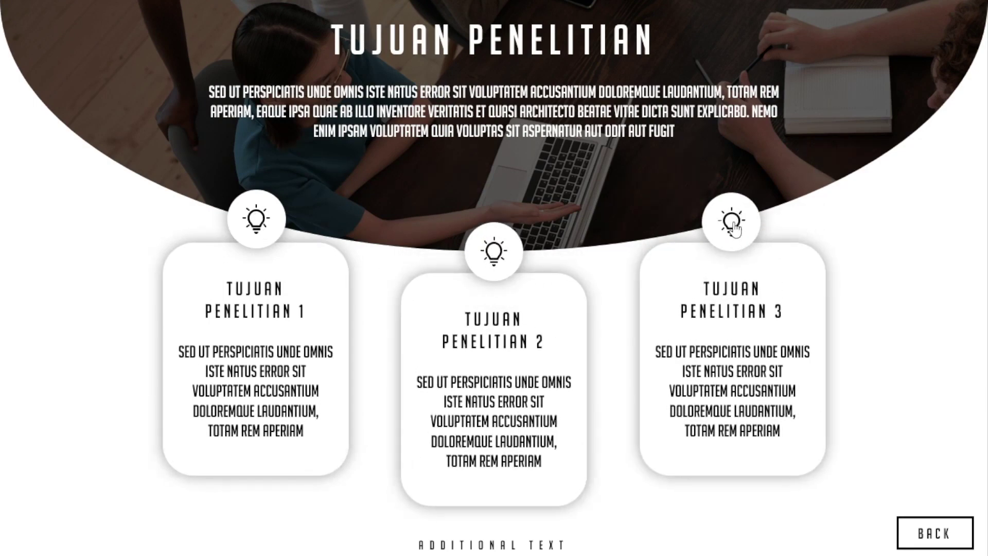
left_click(935, 538)
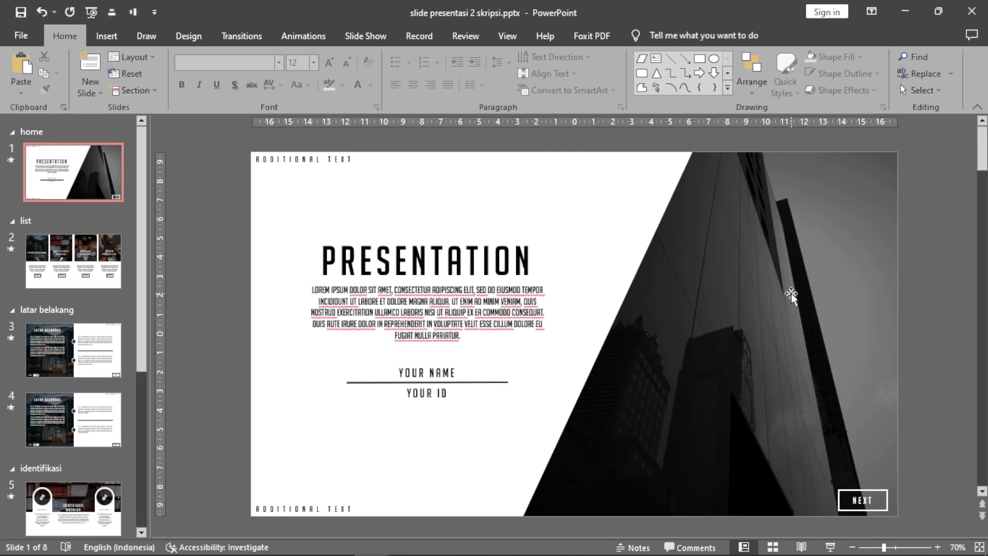
Replace the title slide's building photo with pexels-pixabay-264594.jpg in the same placeholder
left_click(750, 293)
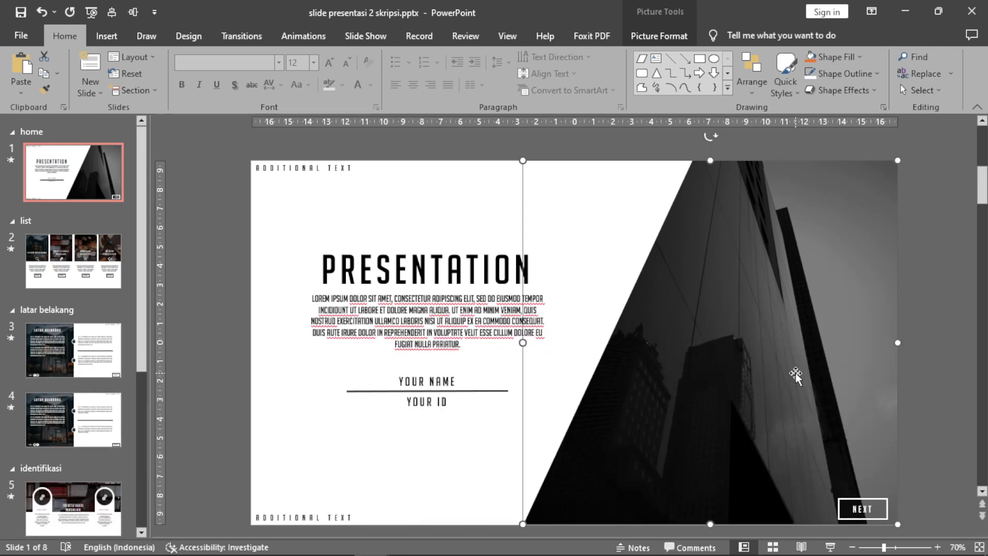
key("Delete")
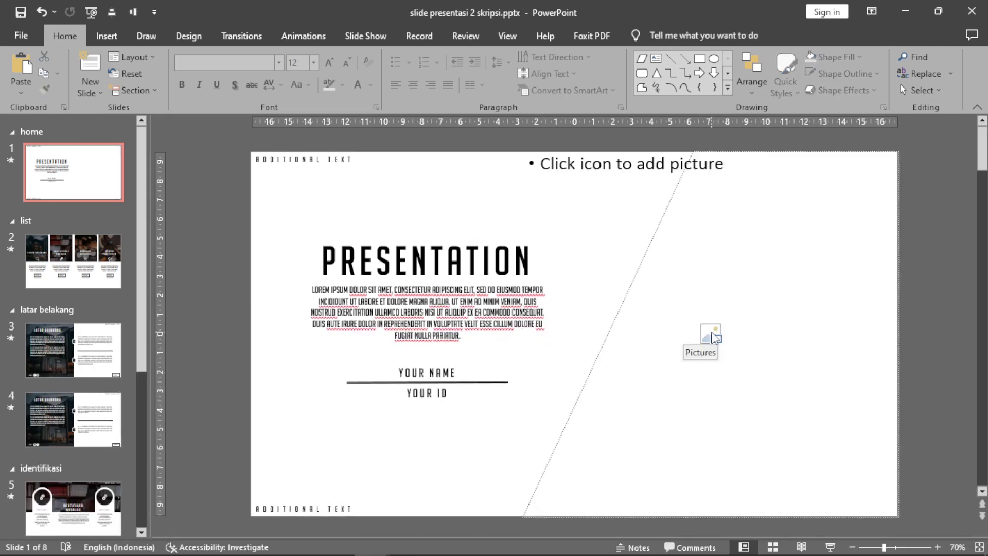
left_click(713, 335)
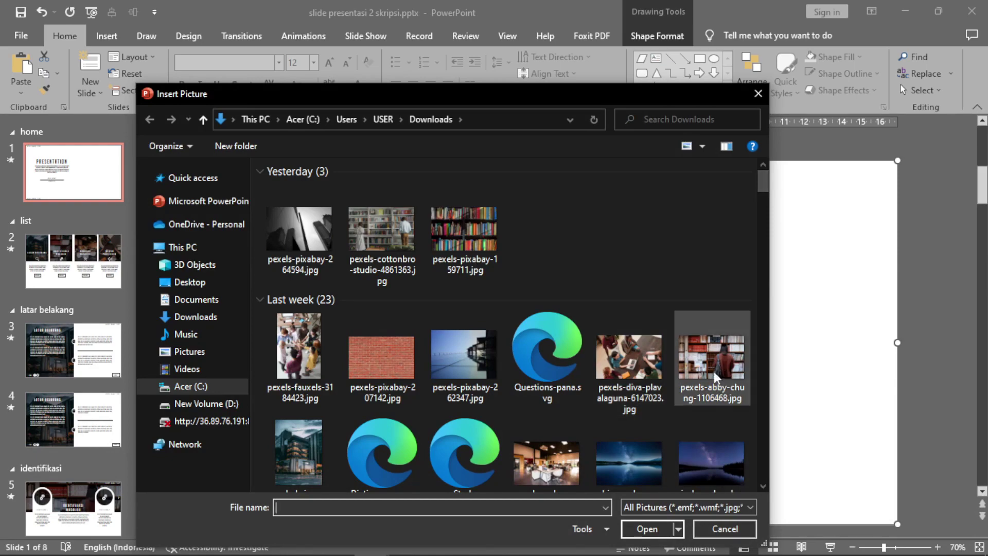
left_click(298, 229)
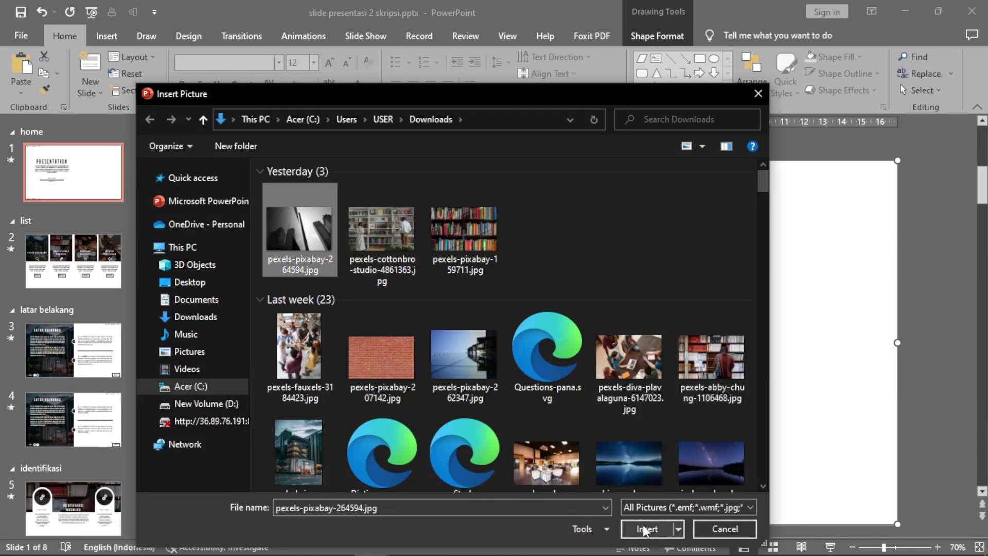
left_click(643, 529)
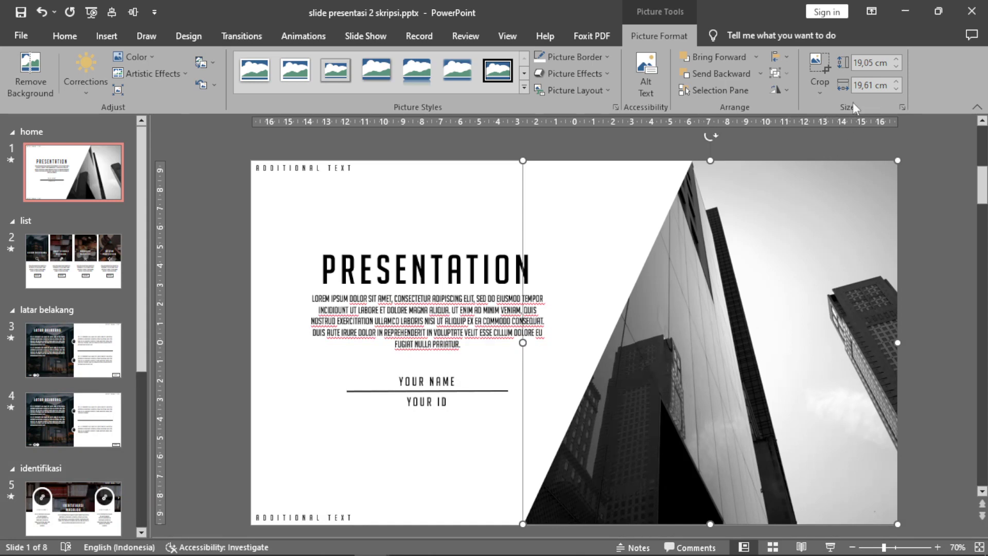
Crop the new photo, shifting it rightward within the angled frame
left_click(818, 62)
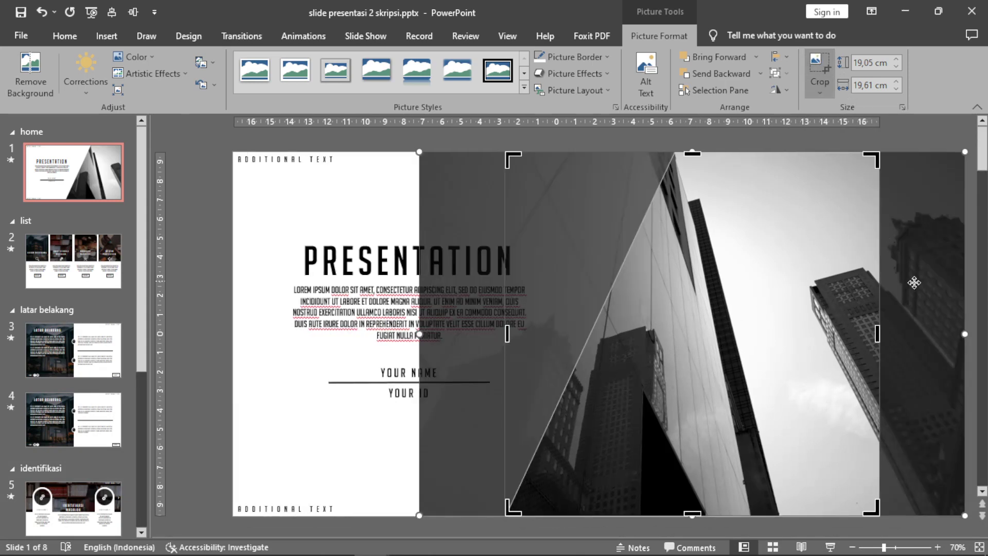
left_click_drag(667, 311, 757, 311)
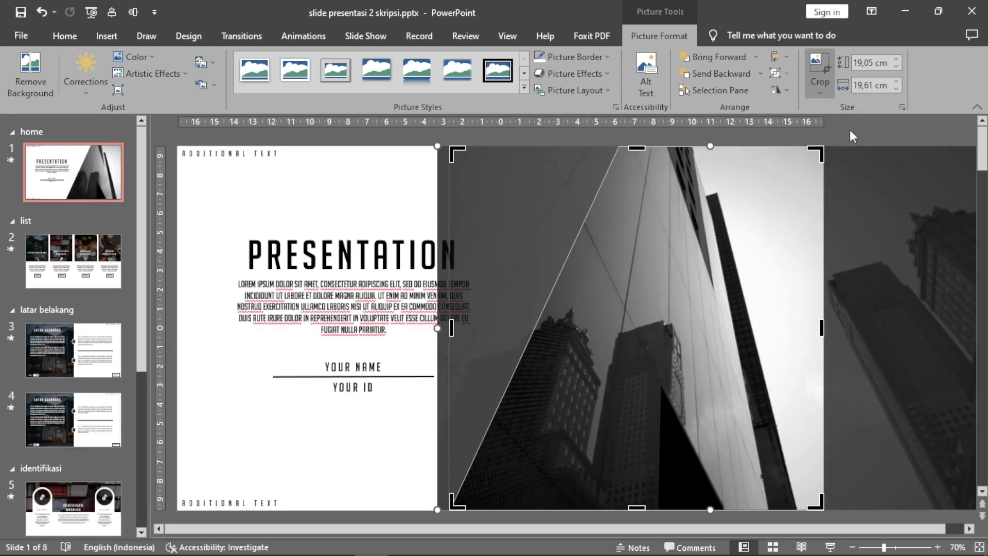
left_click(410, 157)
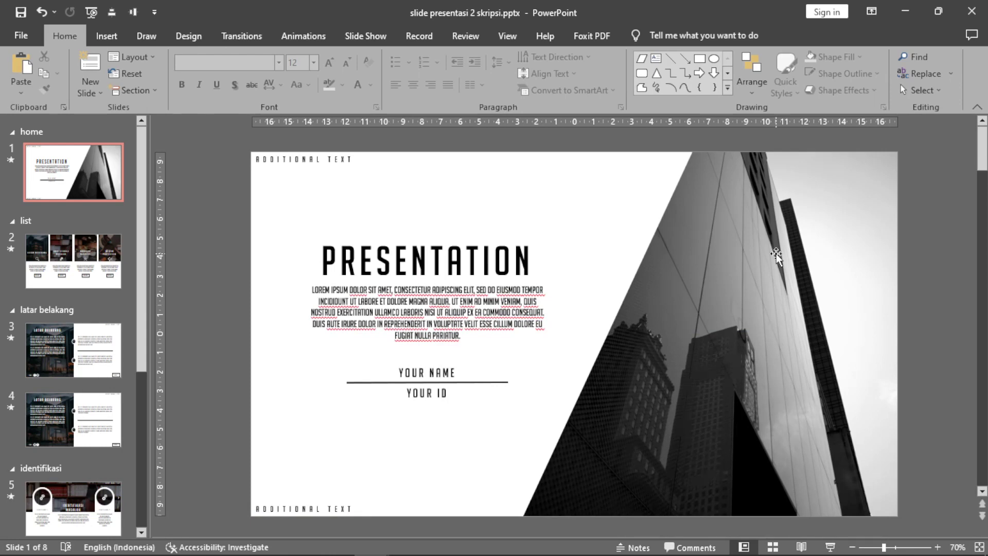
Set the title-slide building photo's brightness to -50 in Format Picture corrections
left_click(720, 255)
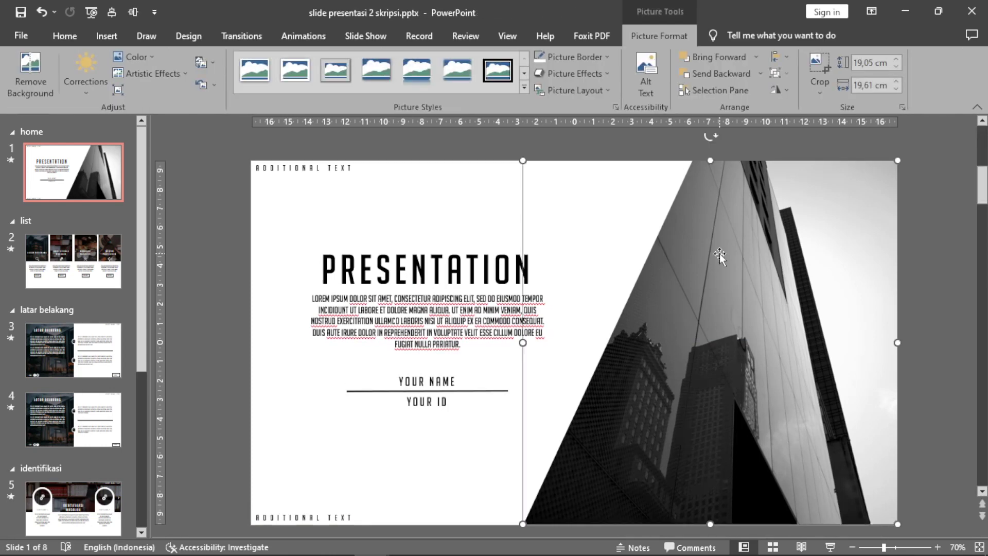
right_click(720, 253)
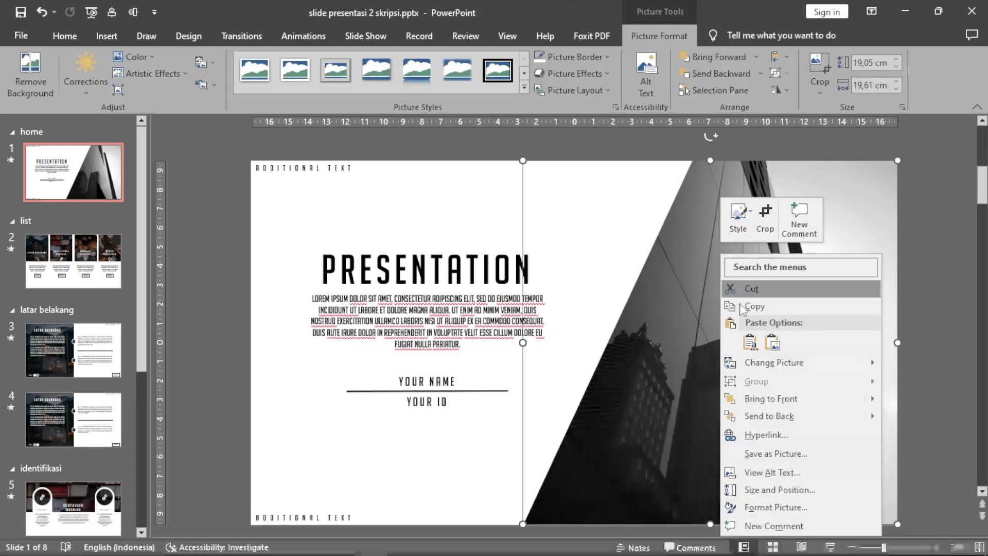
left_click(775, 508)
left_click(898, 160)
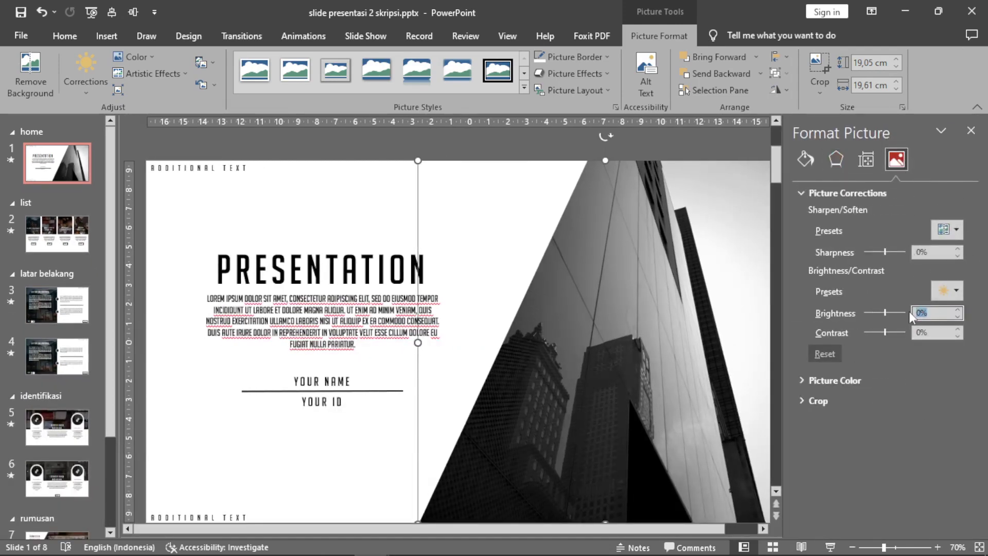
mouse_move(938, 313)
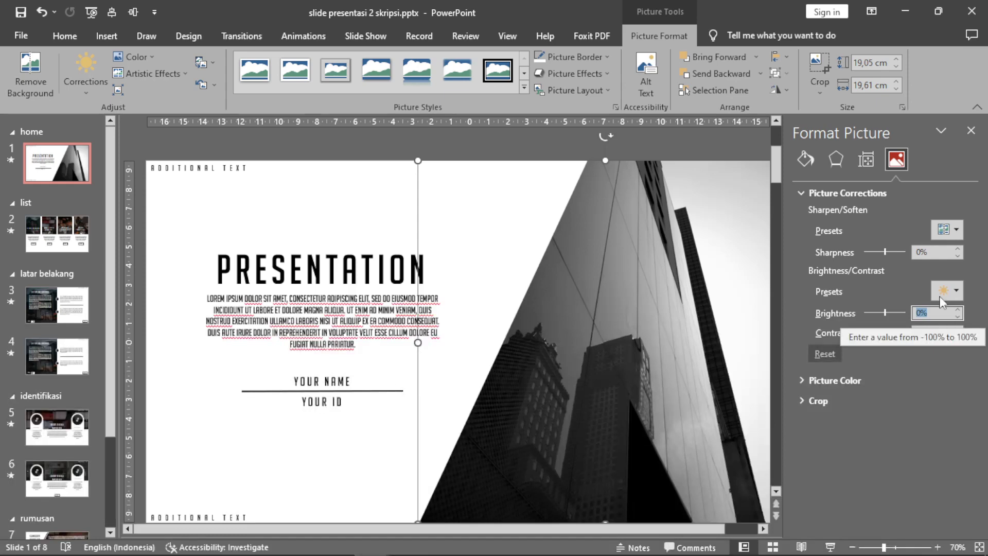
type("-5")
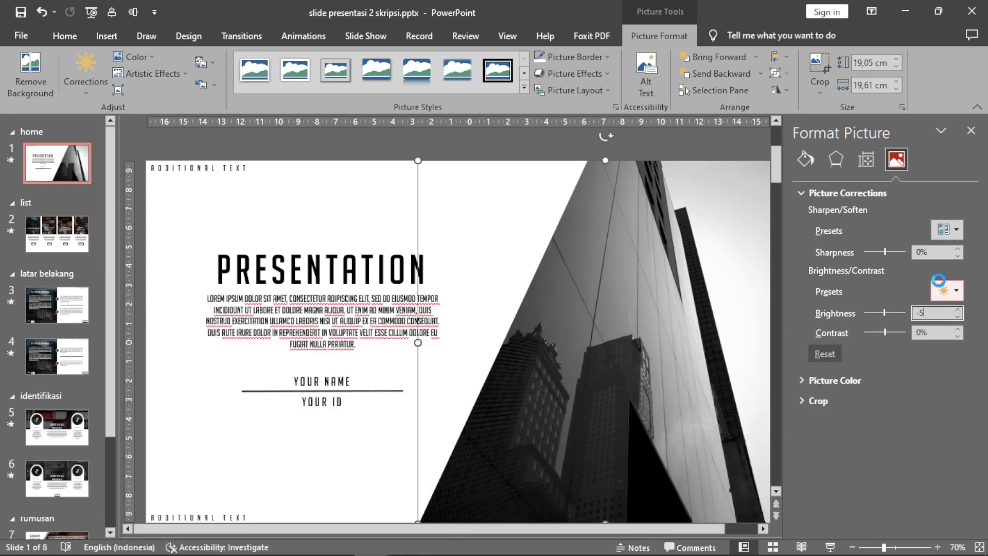
type("0")
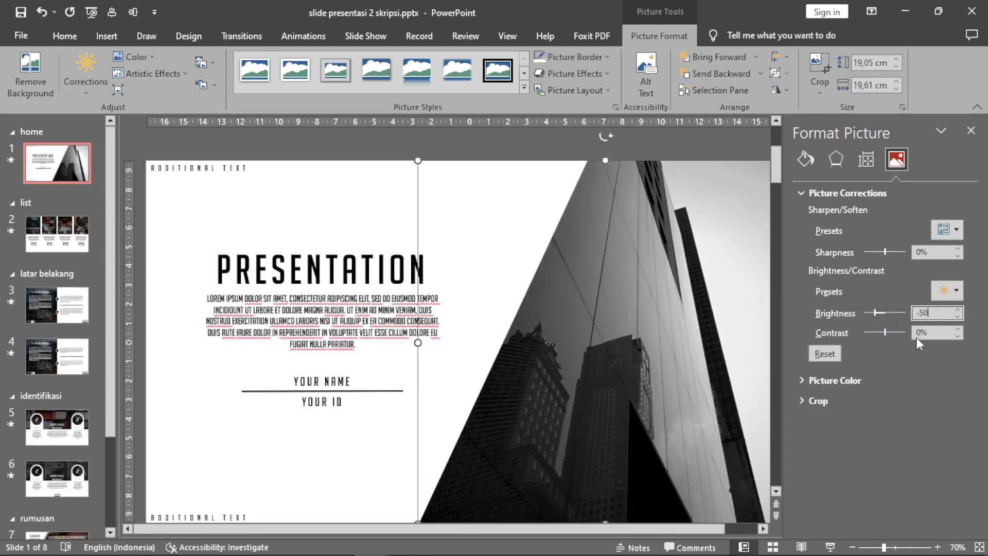
left_click(971, 130)
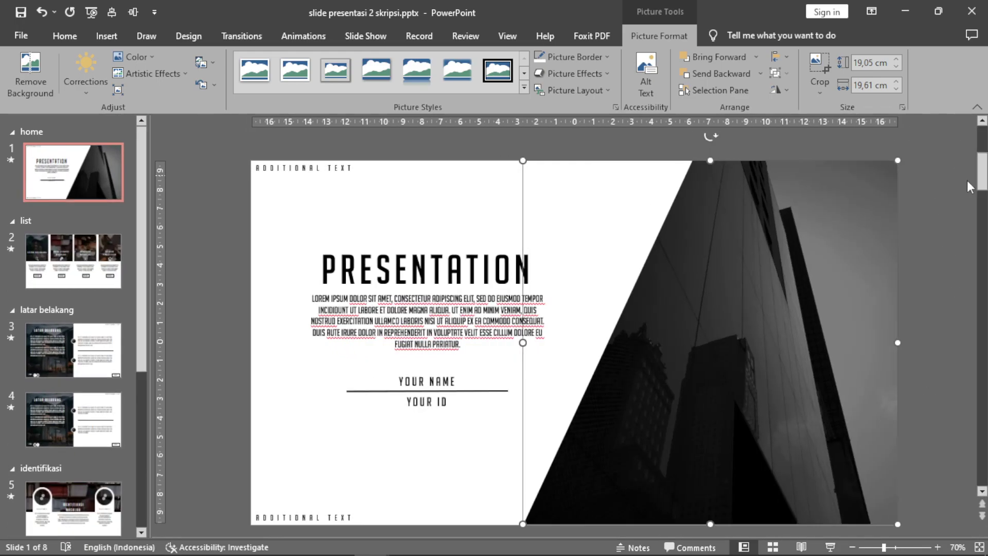
left_click(939, 193)
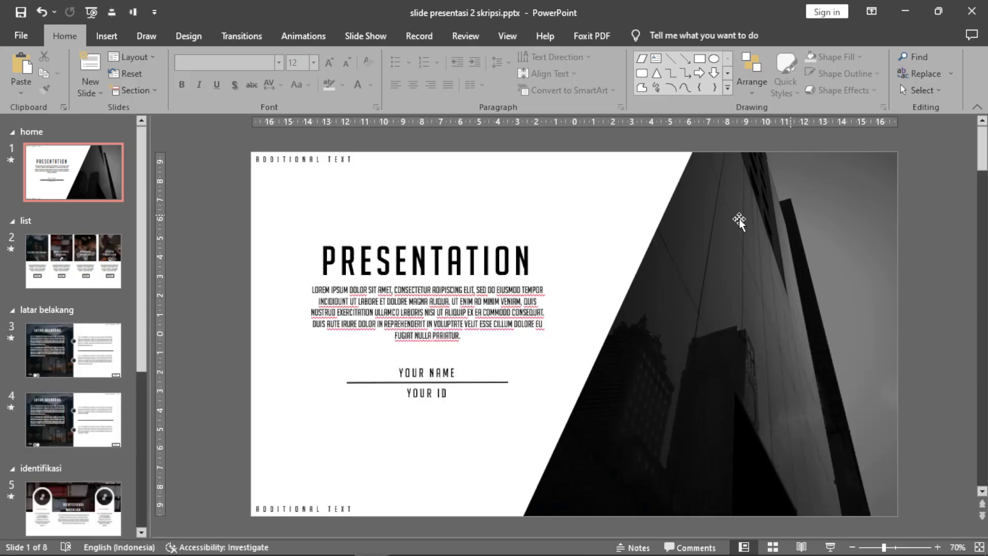
Go to slide 2 and select the LATAR BELAKANG panel photo
scroll(264, 293, "down", 1)
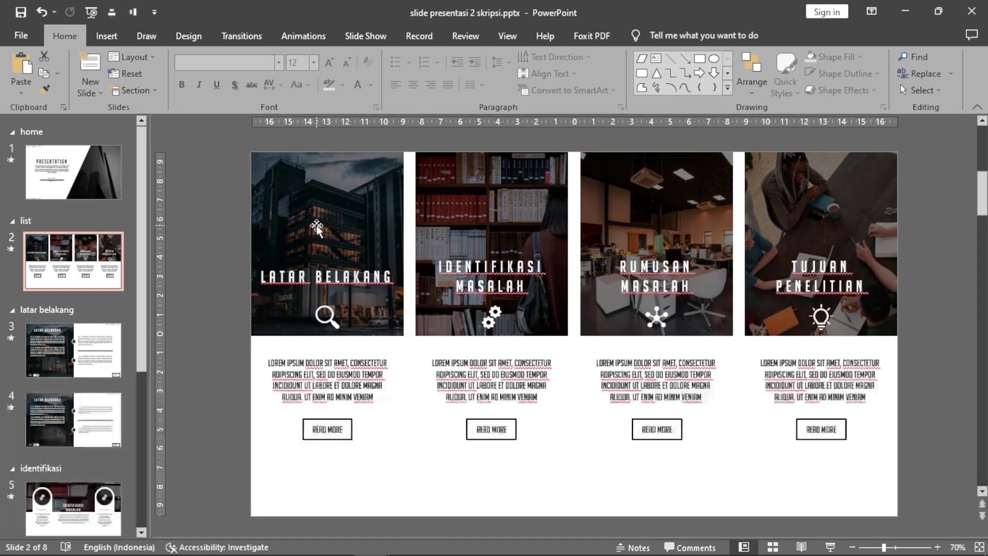
left_click(316, 226)
left_click(481, 228)
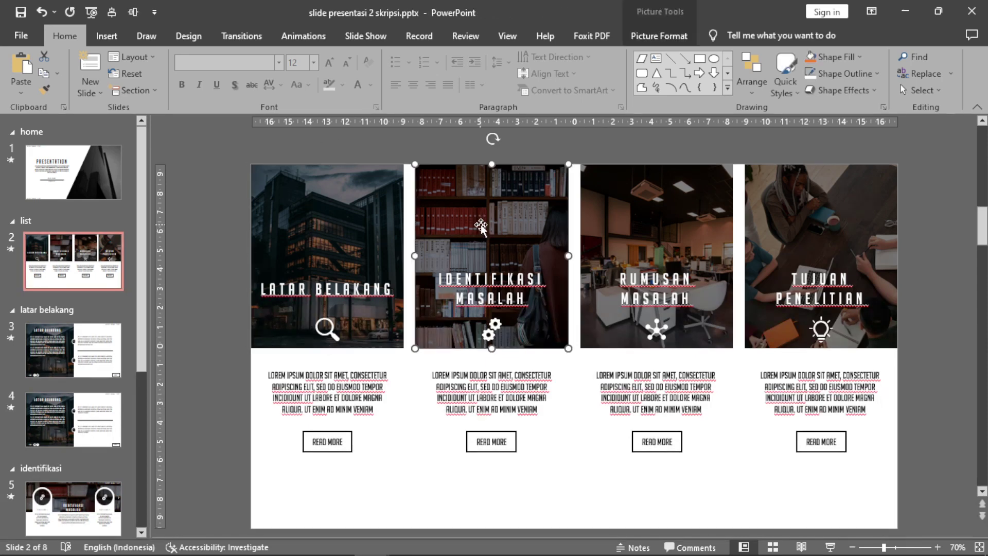
left_click(676, 224)
left_click(812, 218)
left_click(678, 218)
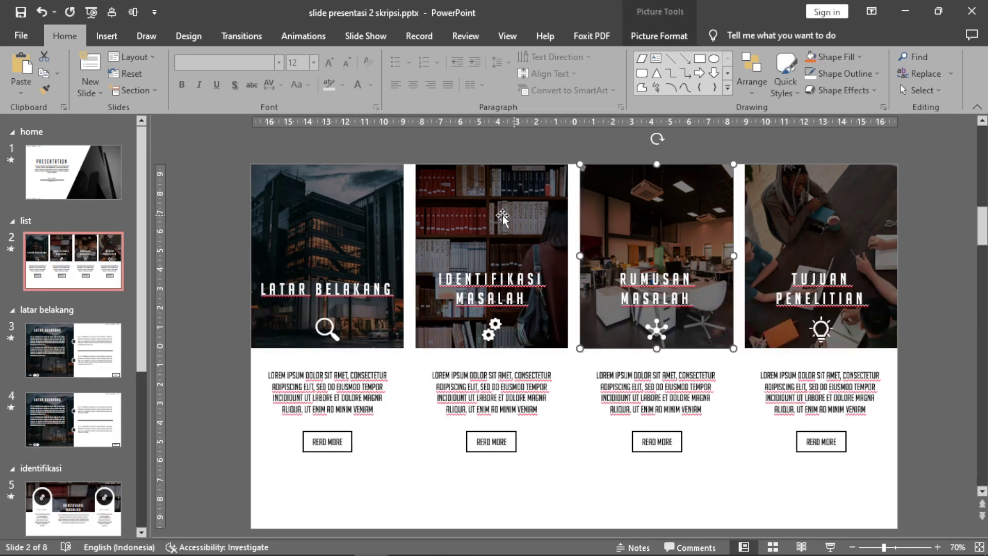
left_click(503, 218)
left_click(327, 221)
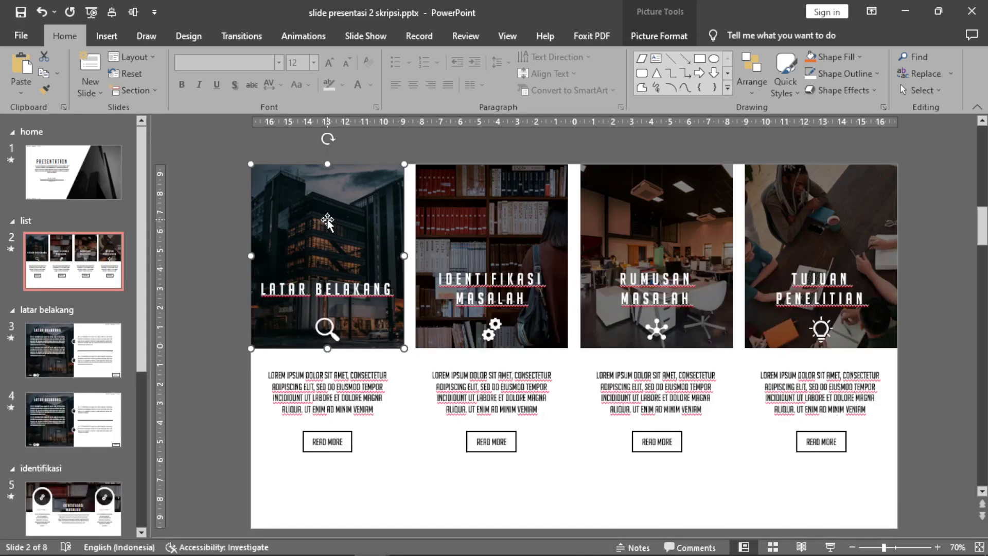
Swap that photo for the bookshelf image pexels-abby-chung-1106468.jpg
key("Delete")
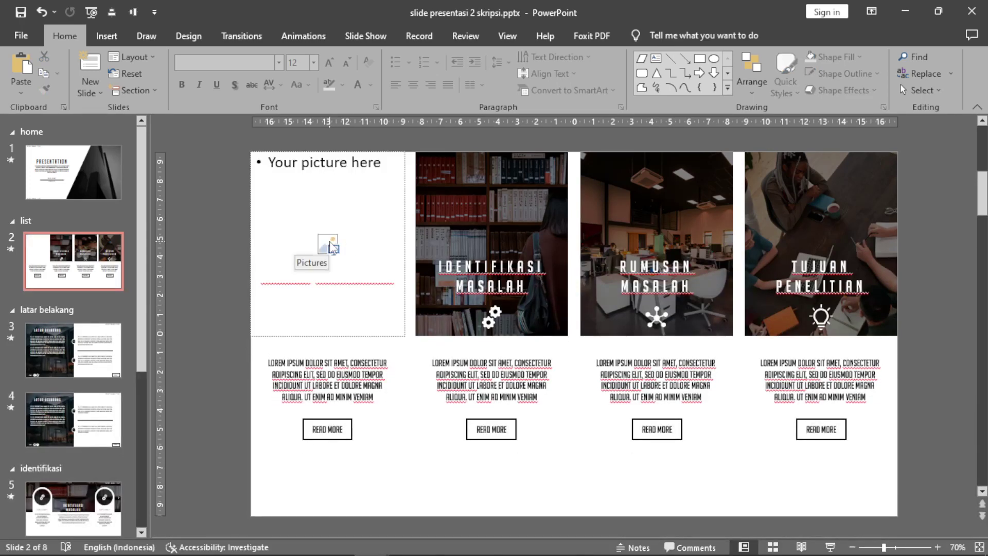
left_click(330, 245)
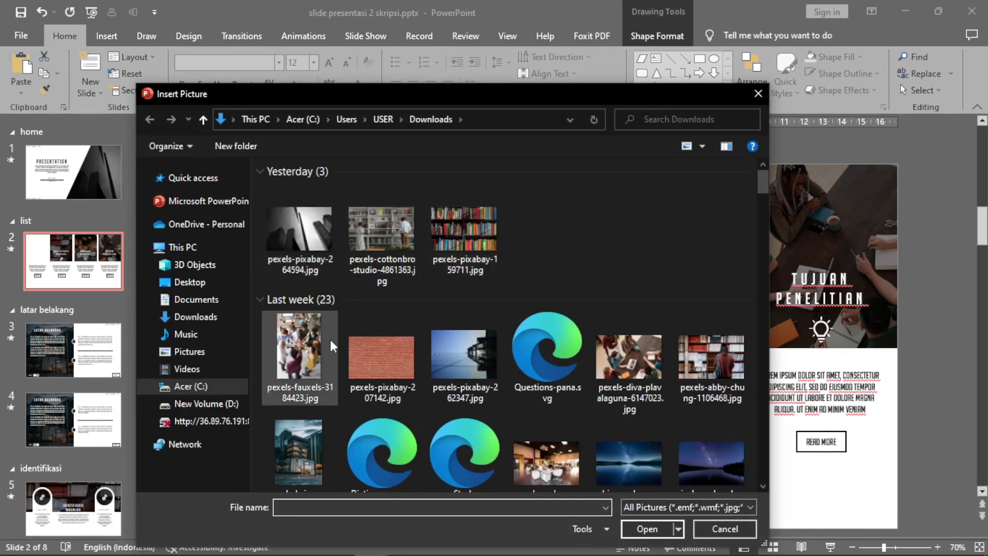
left_click(711, 357)
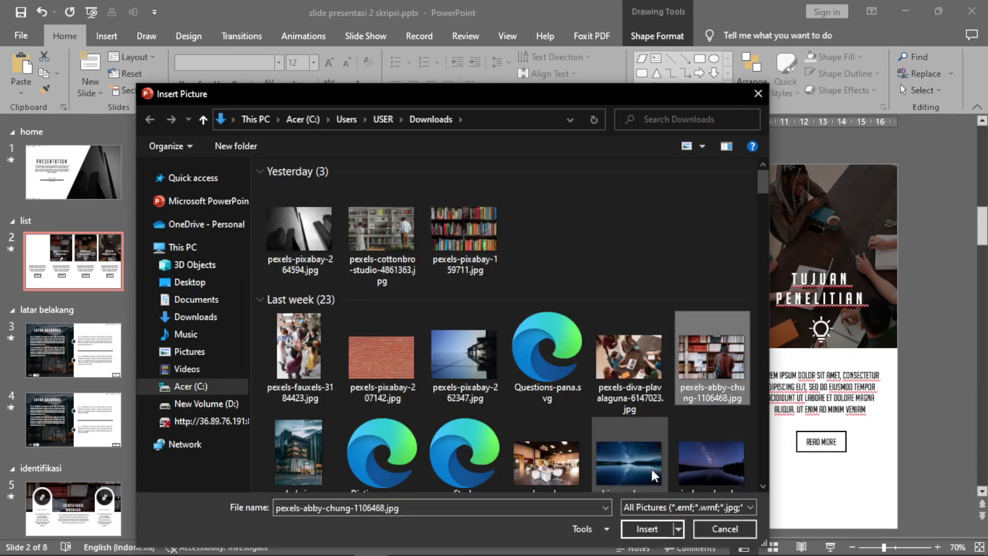
left_click(647, 529)
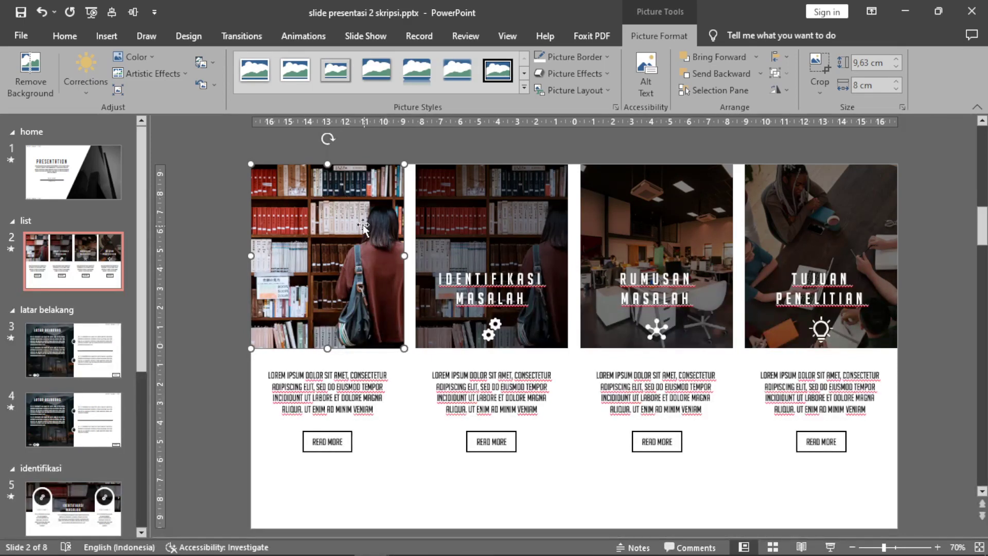
Send the bookshelf photo to back, then check the magnifier, gear, network and lightbulb icons
right_click(362, 224)
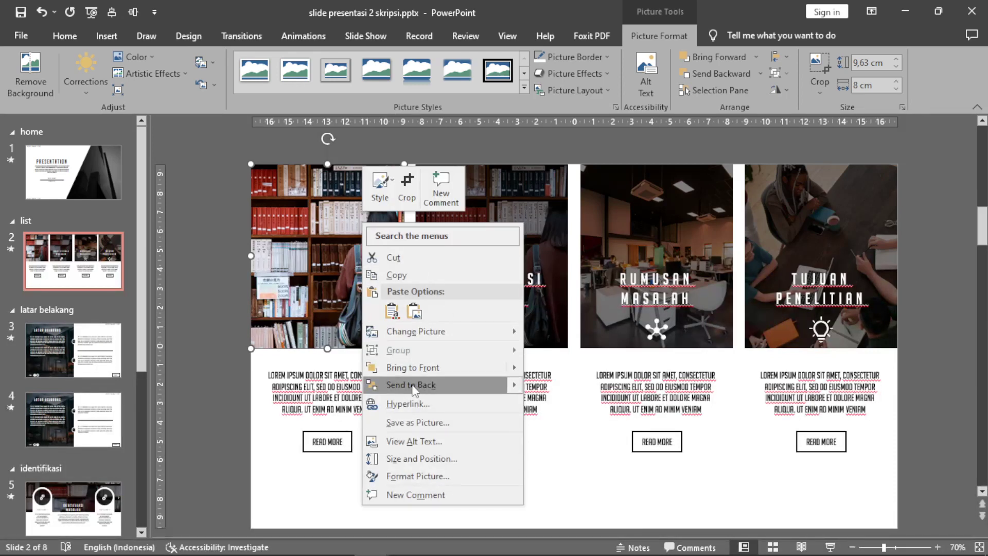
left_click(413, 389)
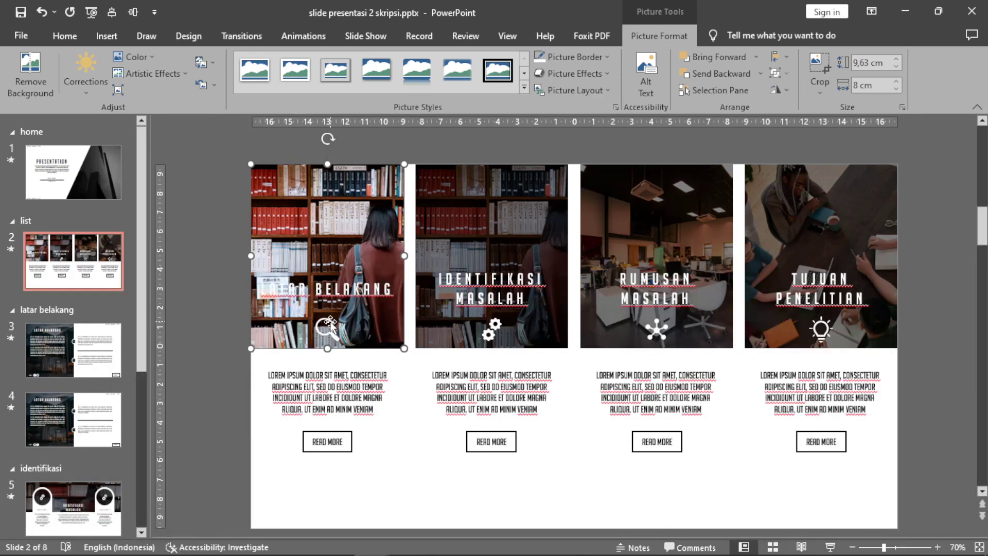
scroll(330, 324, "down", 1)
left_click(331, 325)
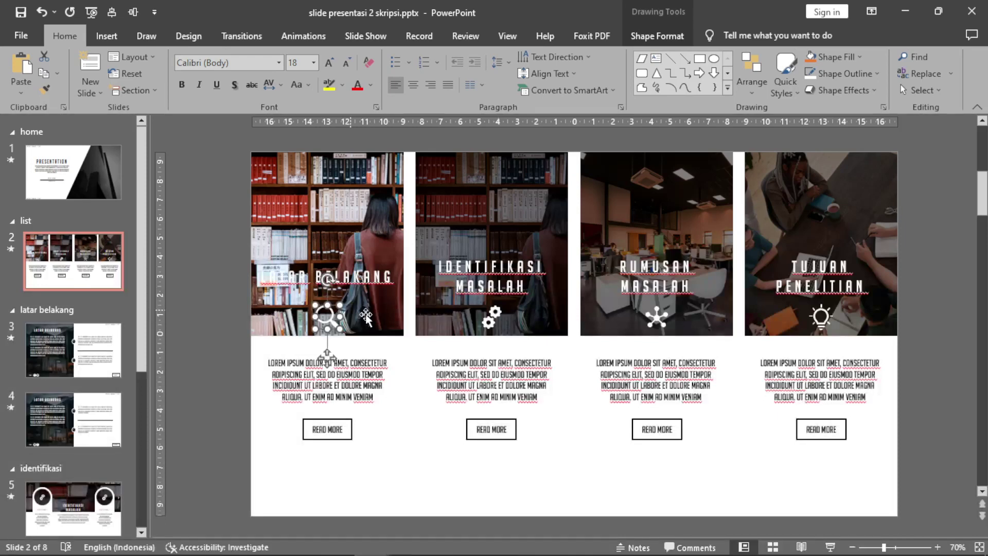
left_click(493, 316)
left_click(663, 320)
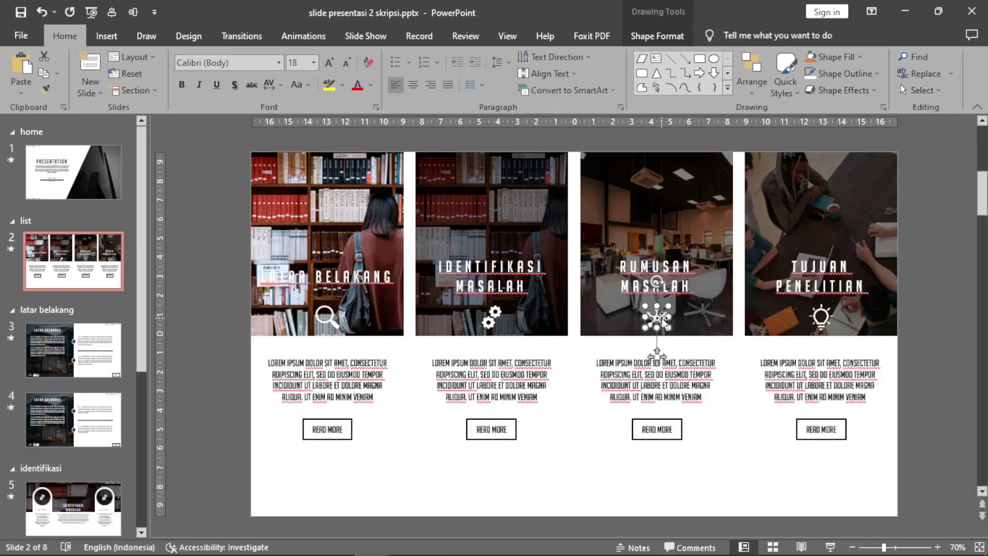
left_click(823, 317)
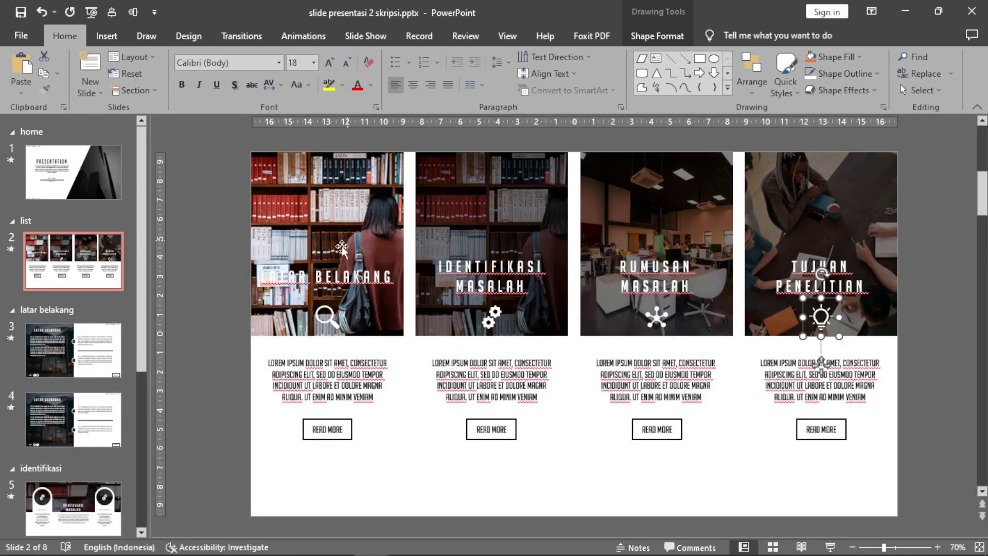
left_click(327, 315)
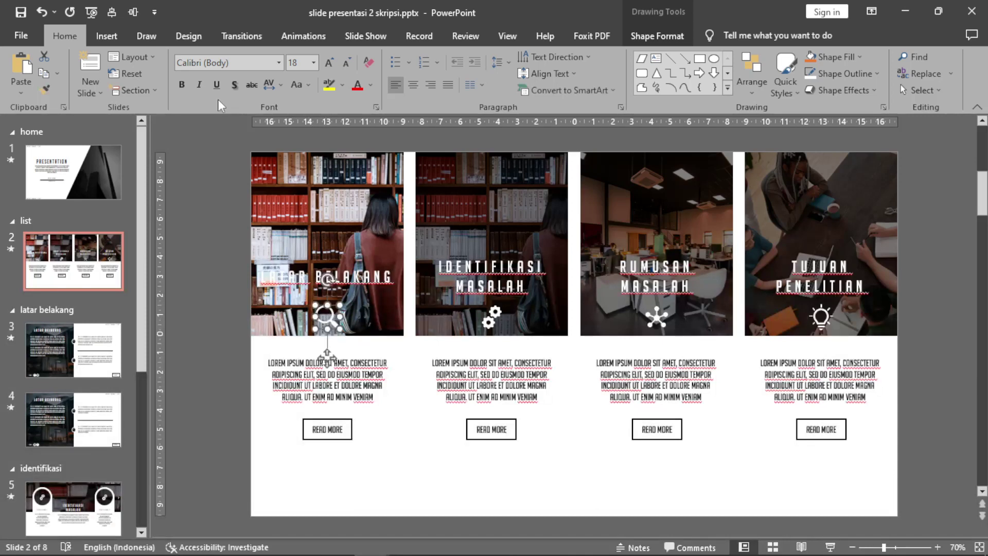
Browse the Insert Icons library and close it without adding an icon
left_click(107, 36)
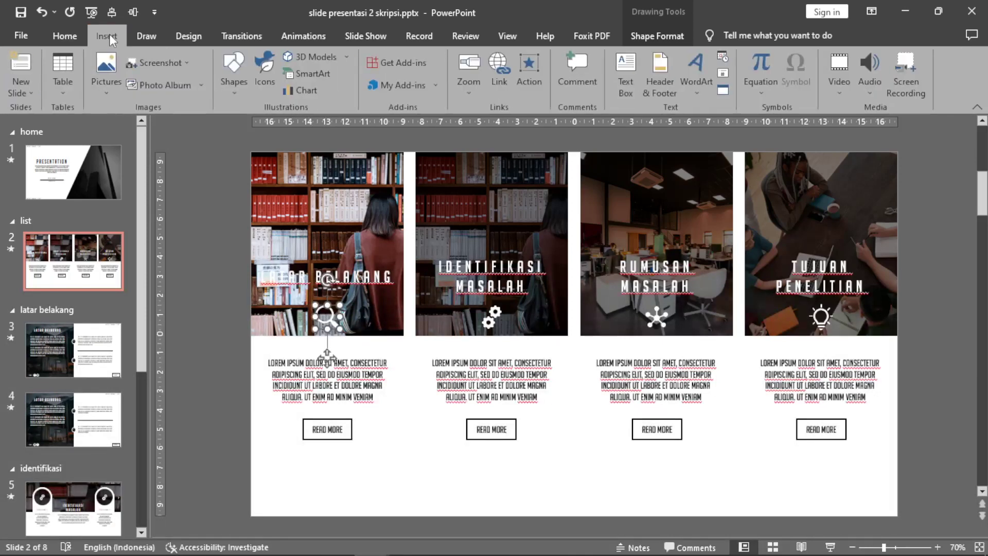
left_click(266, 66)
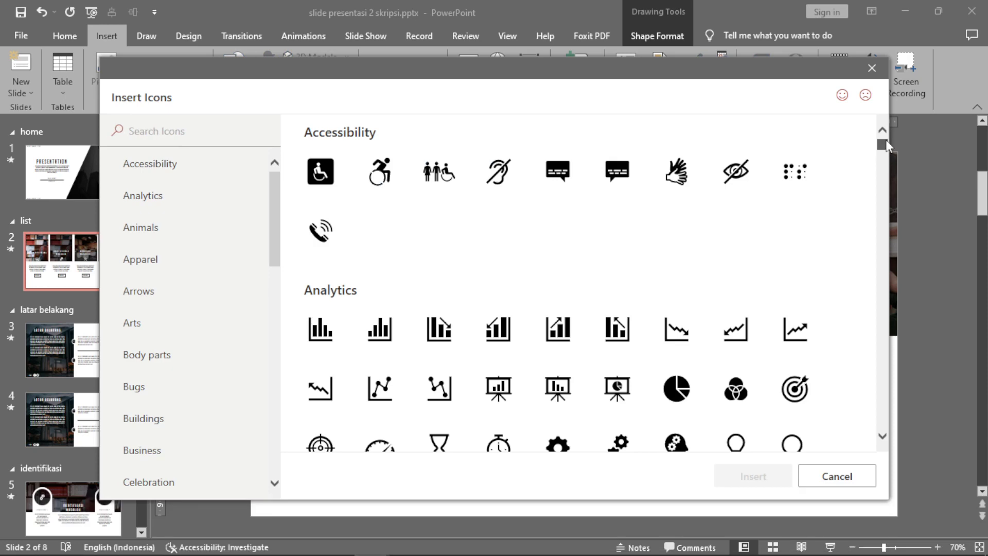
mouse_move(885, 147)
left_mouse_down()
mouse_move(891, 213)
mouse_move(890, 132)
left_mouse_up()
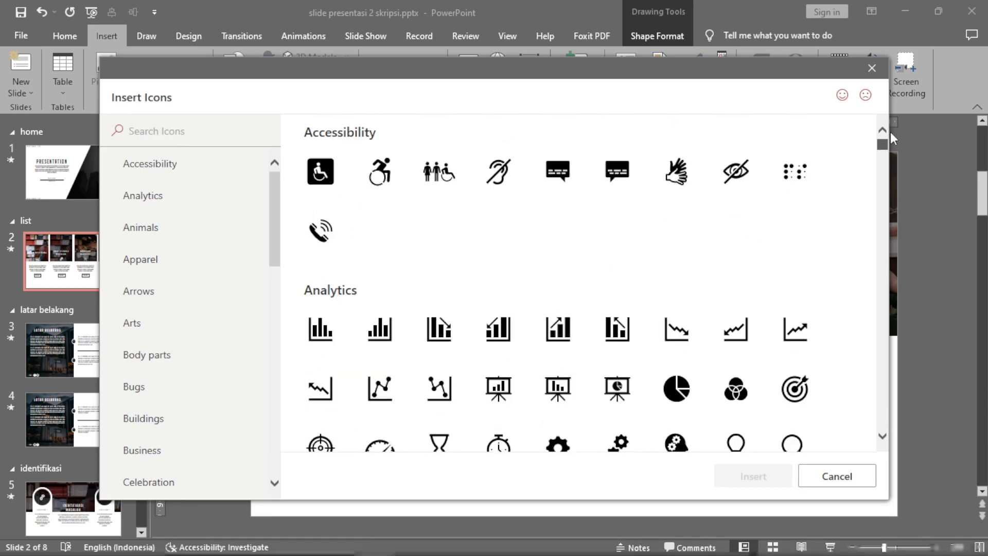
left_click(874, 69)
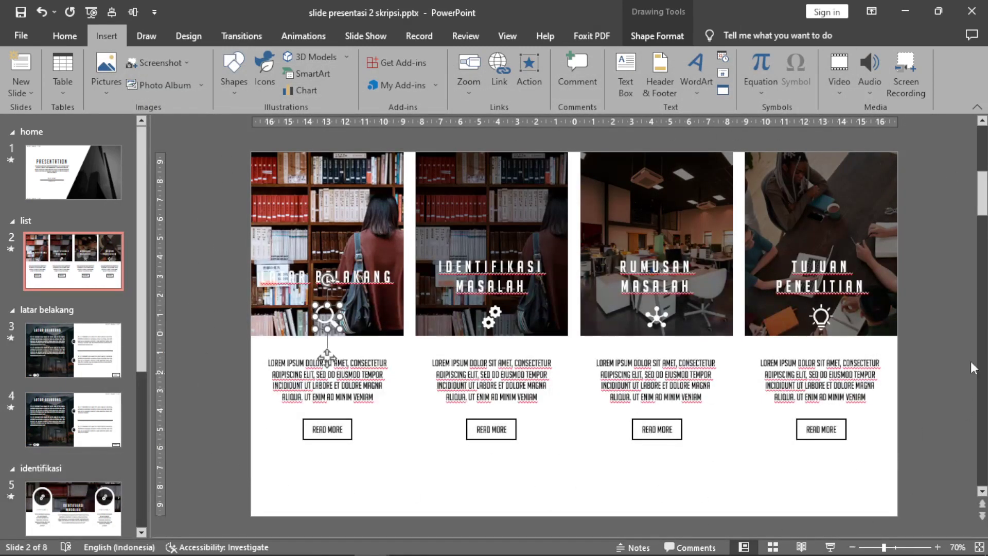
Select and then deselect the IDENTIFIKASI MASALAH photo on slide 2
left_click(582, 150)
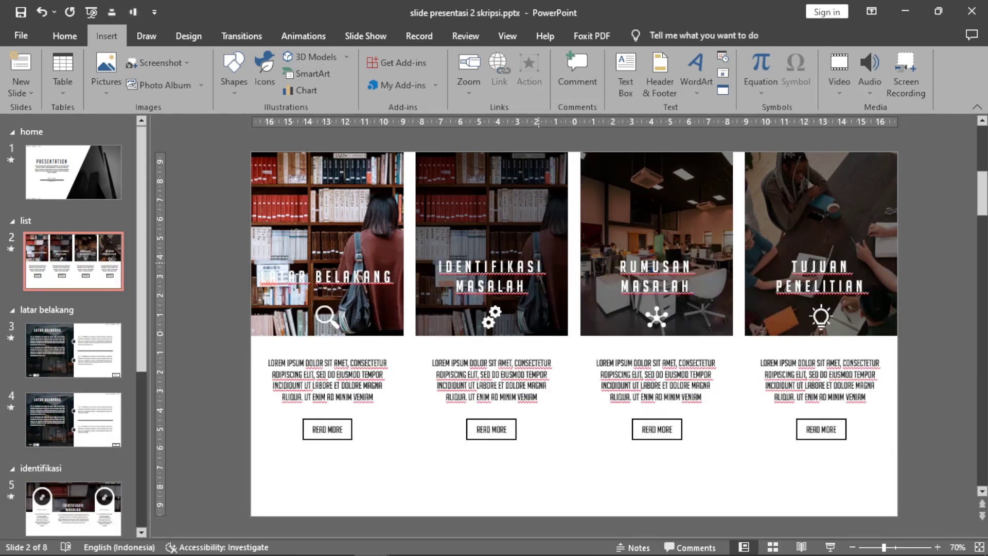
left_click(502, 323)
left_click(938, 199)
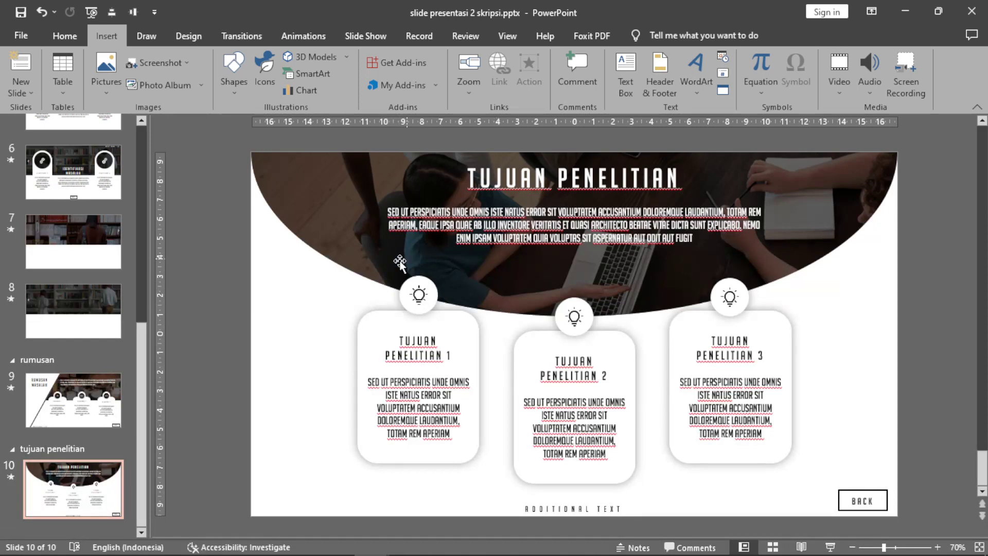
Select each of the three lightbulb icons on slide 10
left_click(428, 283)
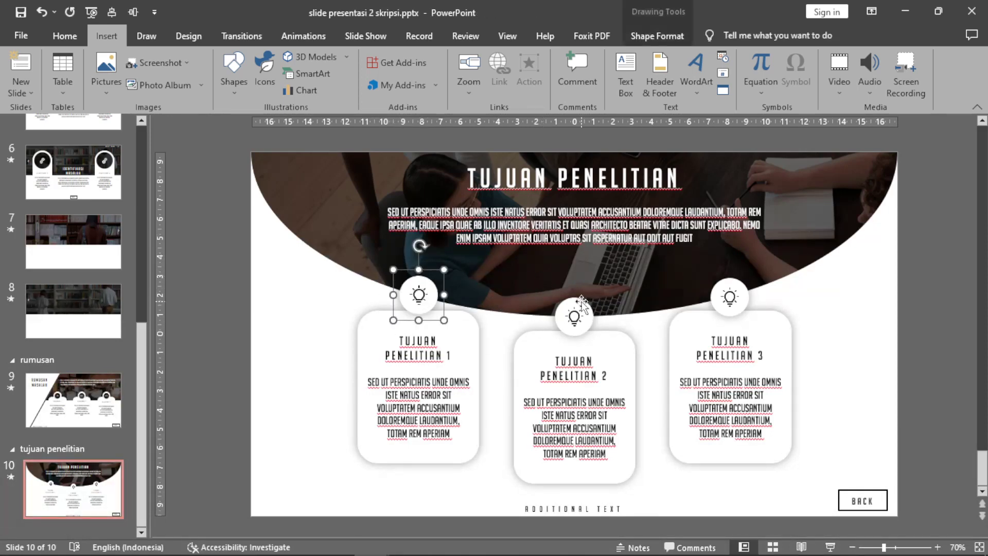
left_click(576, 312)
left_click(731, 289)
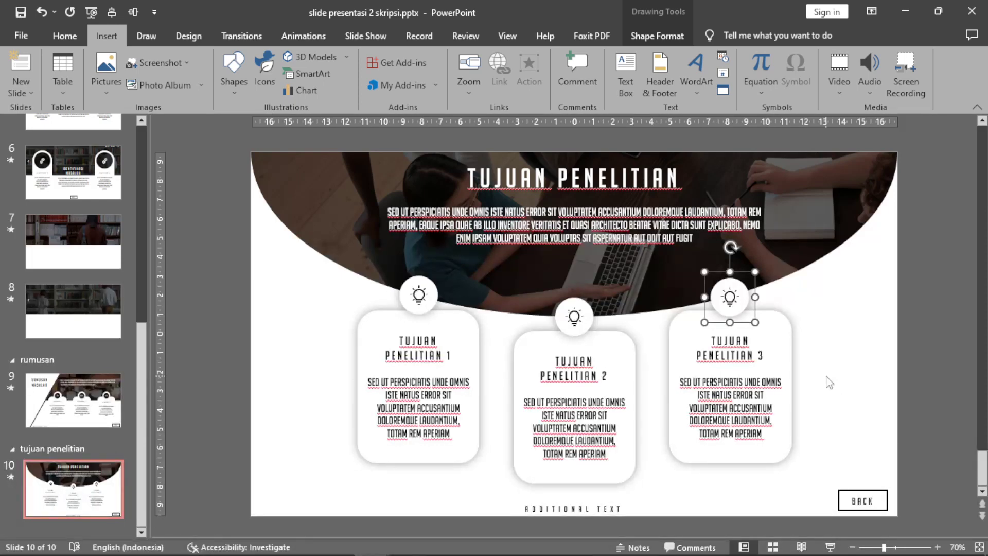
Run the show from slide 10, reveal all three Tujuan Penelitian cards, and exit
key("shift+F5")
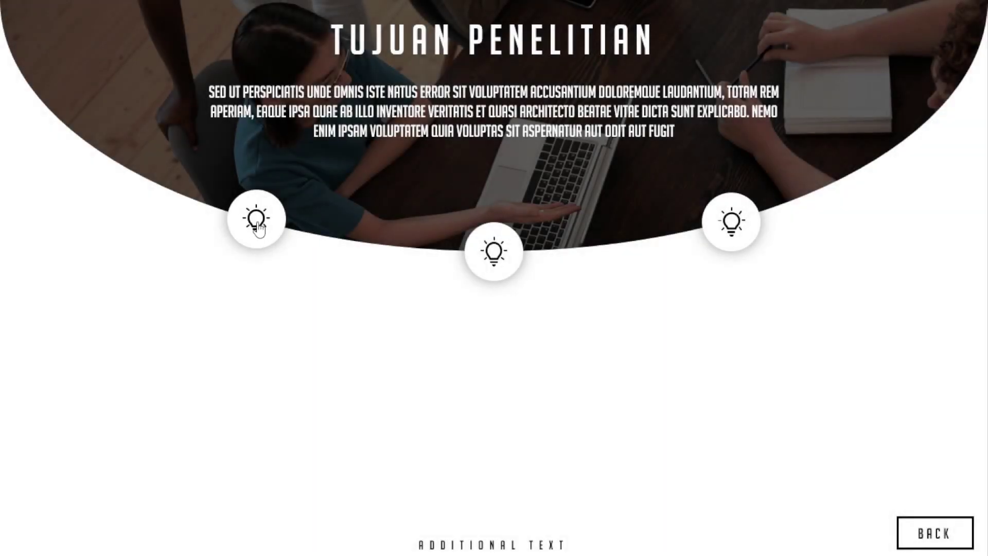
left_click(257, 228)
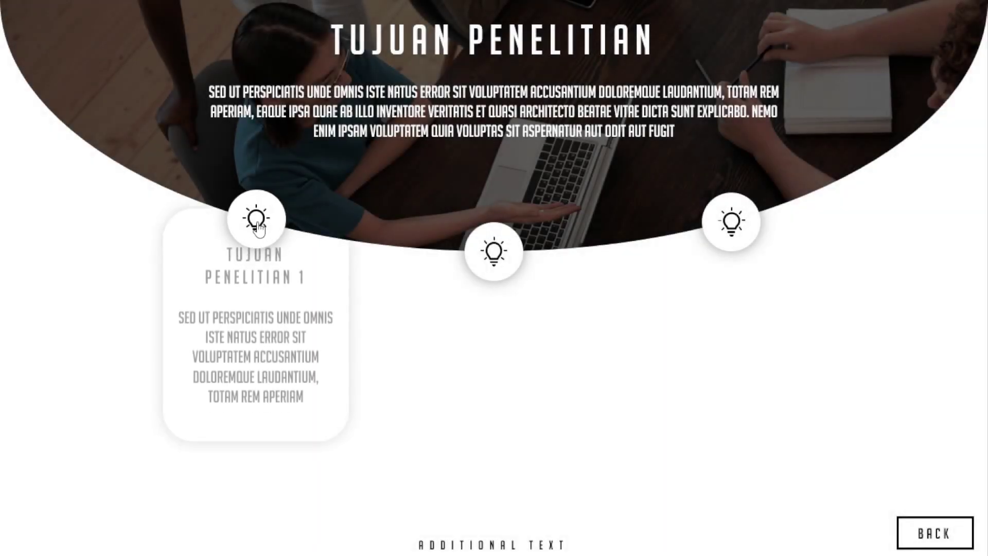
left_click(495, 253)
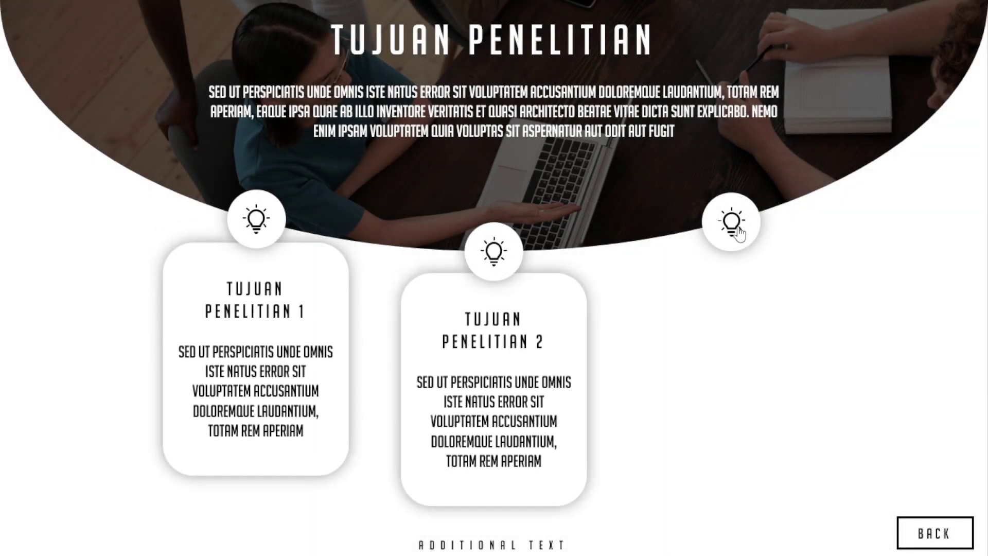
left_click(751, 246)
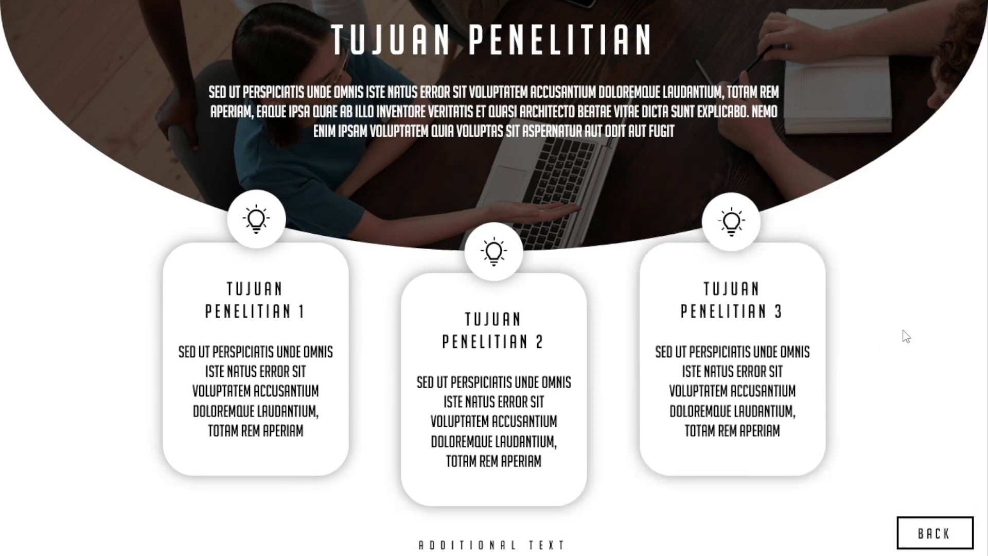
key("Escape")
left_click(76, 525)
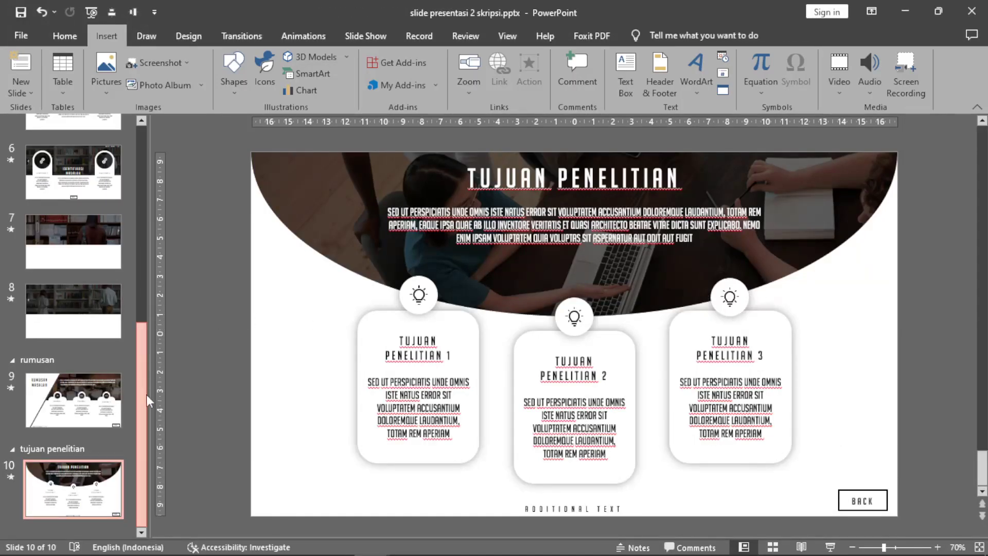
Add a new slide 11 after slide 10 and remove its picture placeholder
right_click(76, 528)
left_click(118, 496)
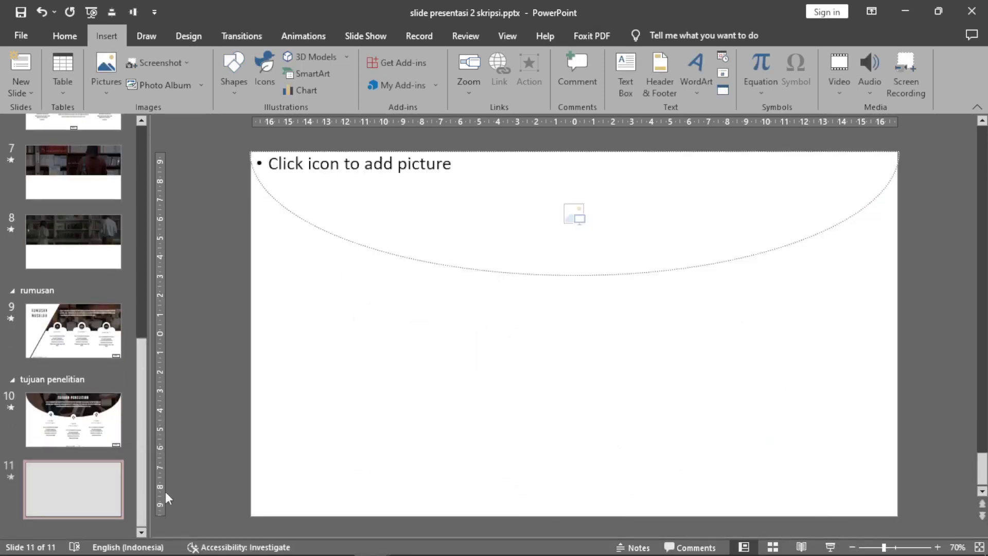
left_click(396, 255)
key("Delete")
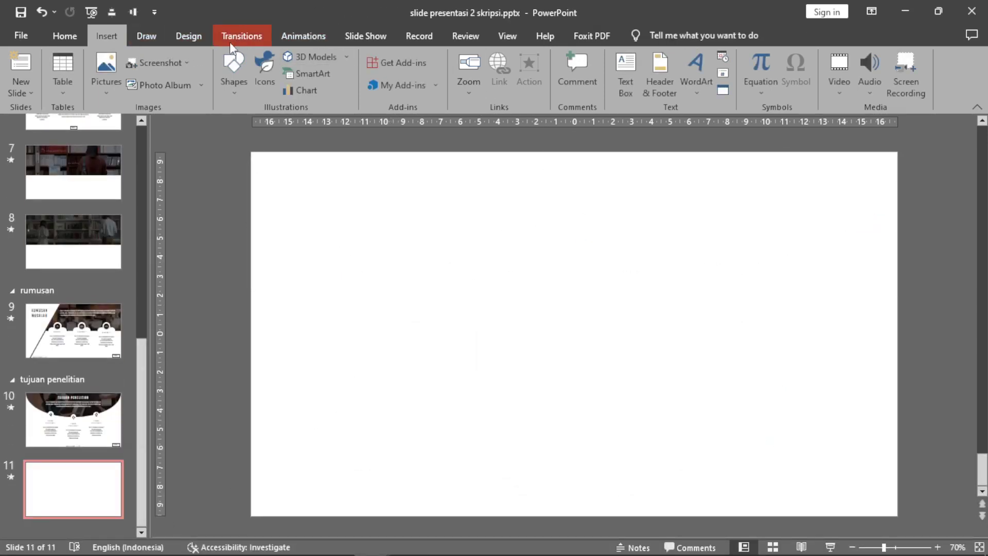
Draw a small 1.82 cm blue oval circle and move it toward the slide centre
left_click(235, 65)
left_click(300, 122)
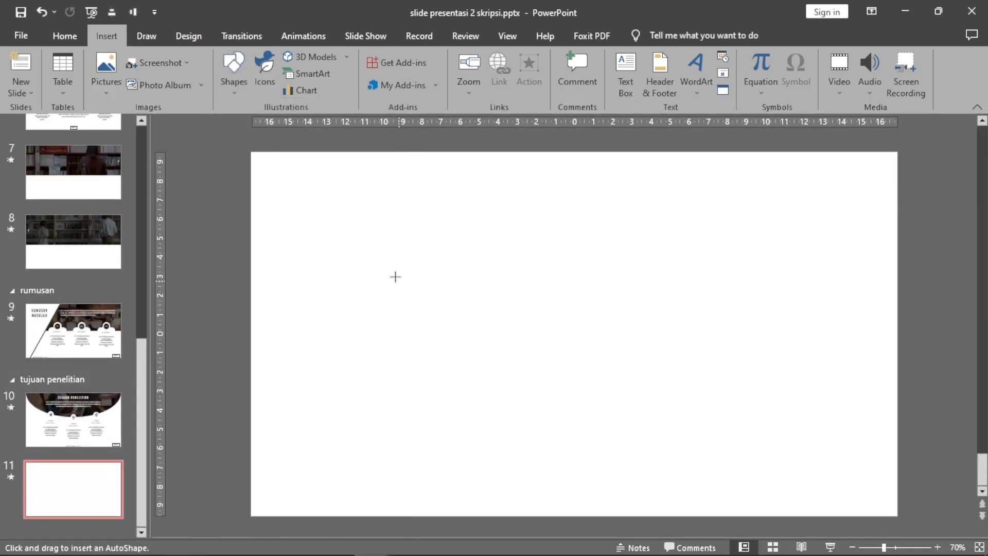
left_click_drag(393, 274, 422, 308)
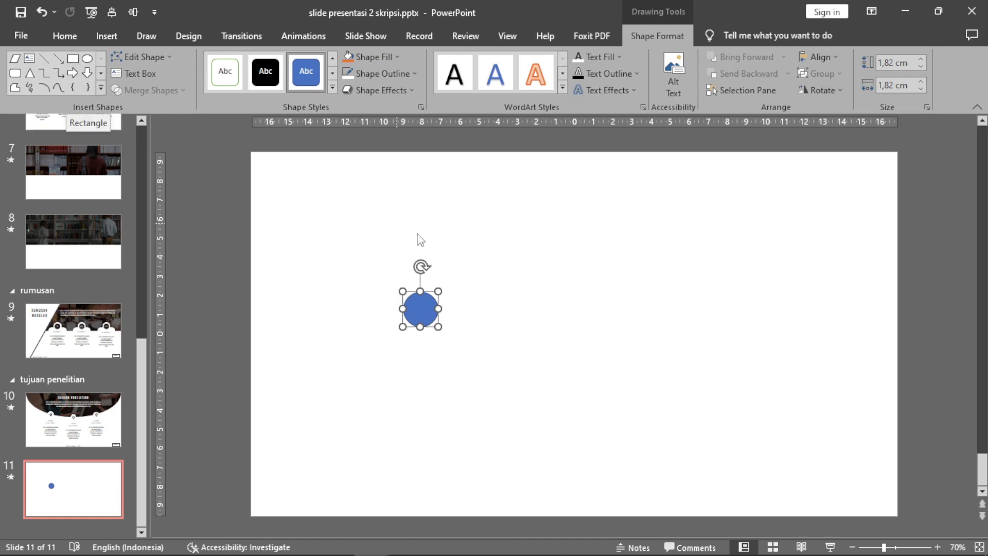
left_click(938, 547)
left_click(937, 547)
left_click(938, 547)
left_click(938, 547)
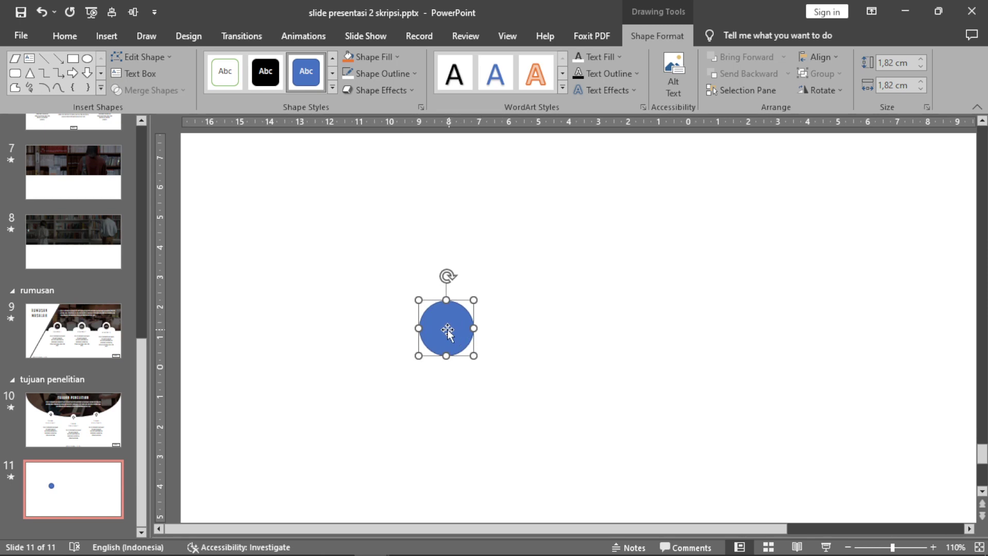
left_click_drag(447, 329, 506, 283)
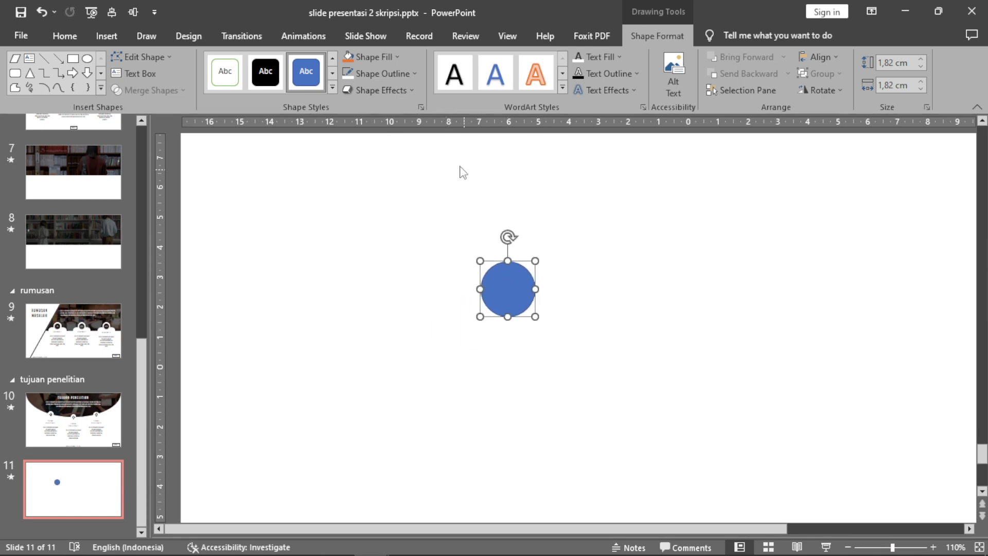
left_click(299, 36)
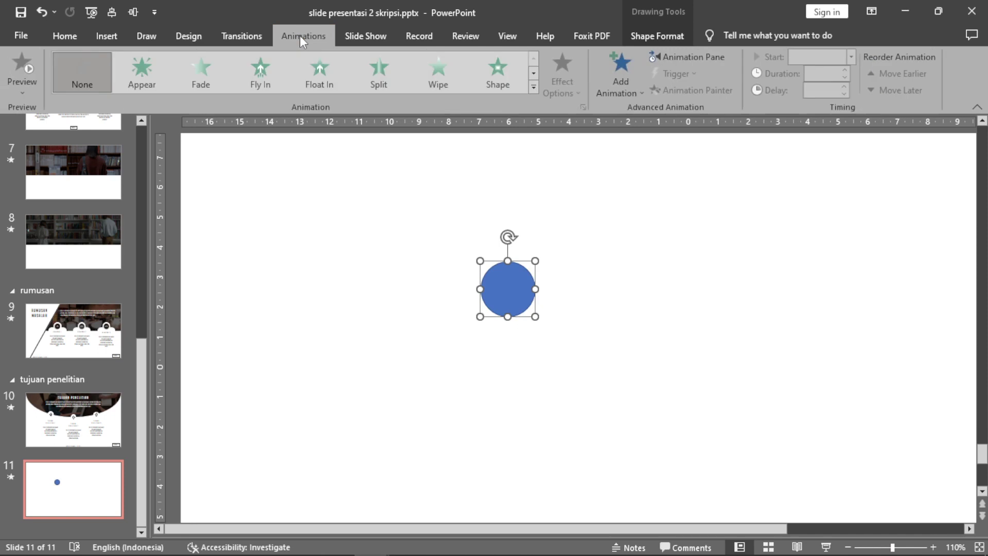
Apply the Grow/Shrink emphasis effect to the slide 11 circle, starting On Click
left_click(538, 88)
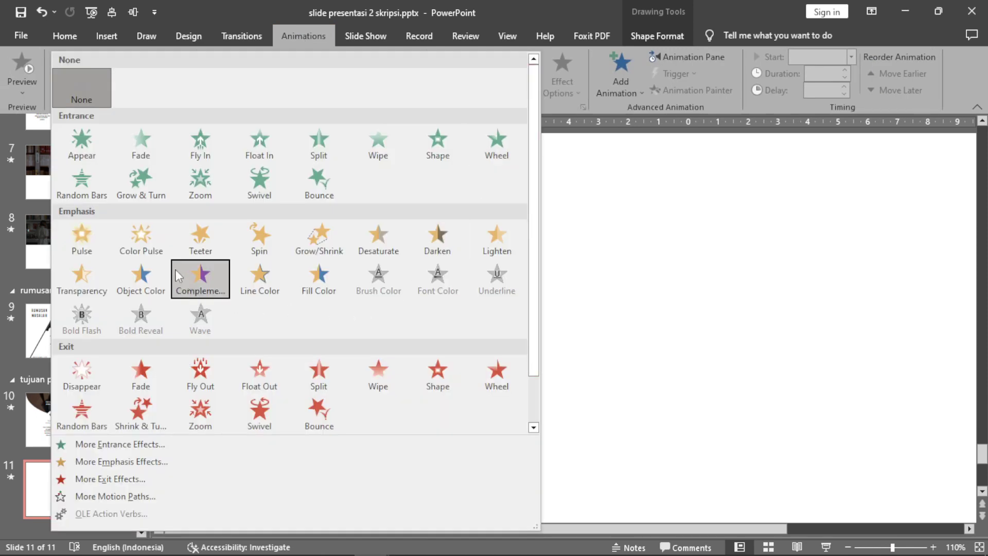
left_click(322, 233)
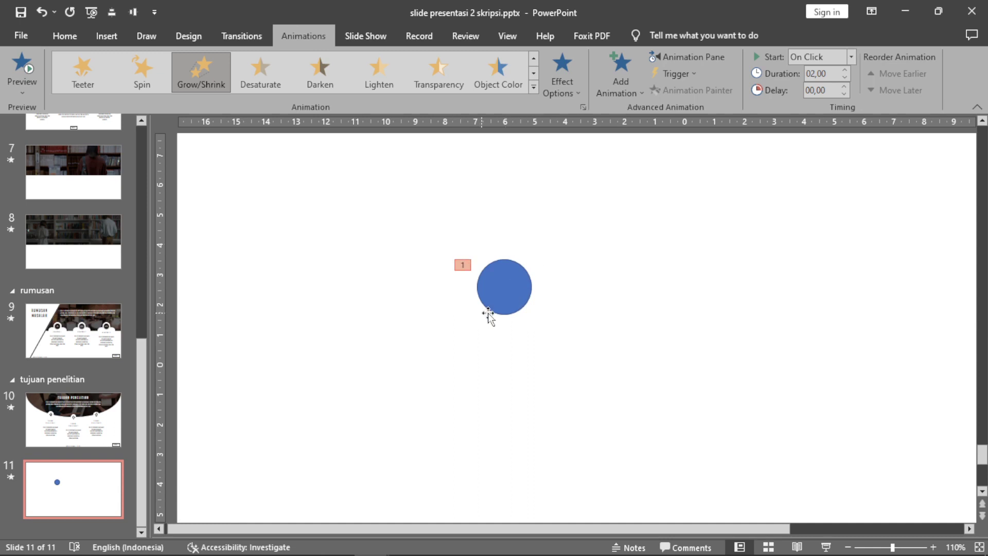
left_click(520, 280)
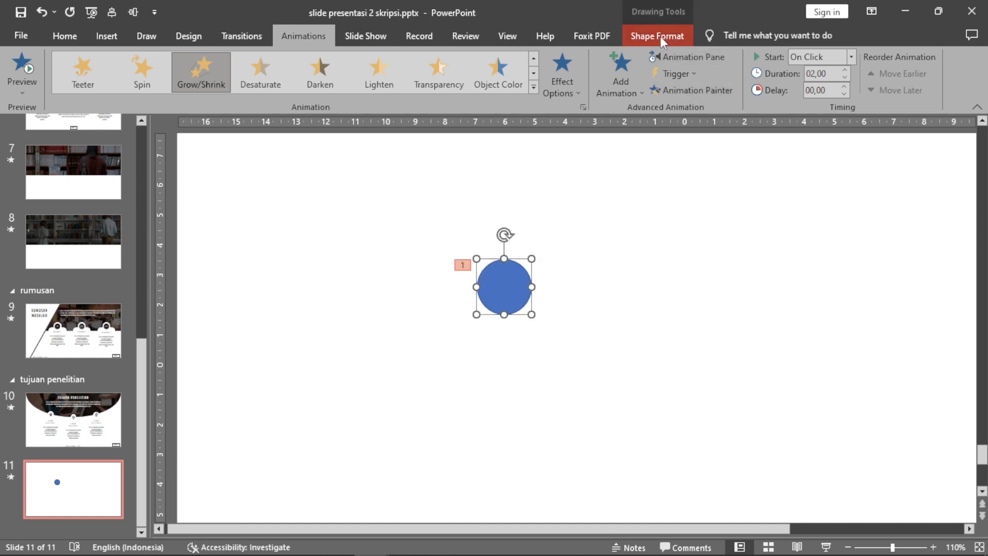
Rename the blue circle from 'Oval 2' to 'tombol 1' in the Selection Pane
left_click(660, 36)
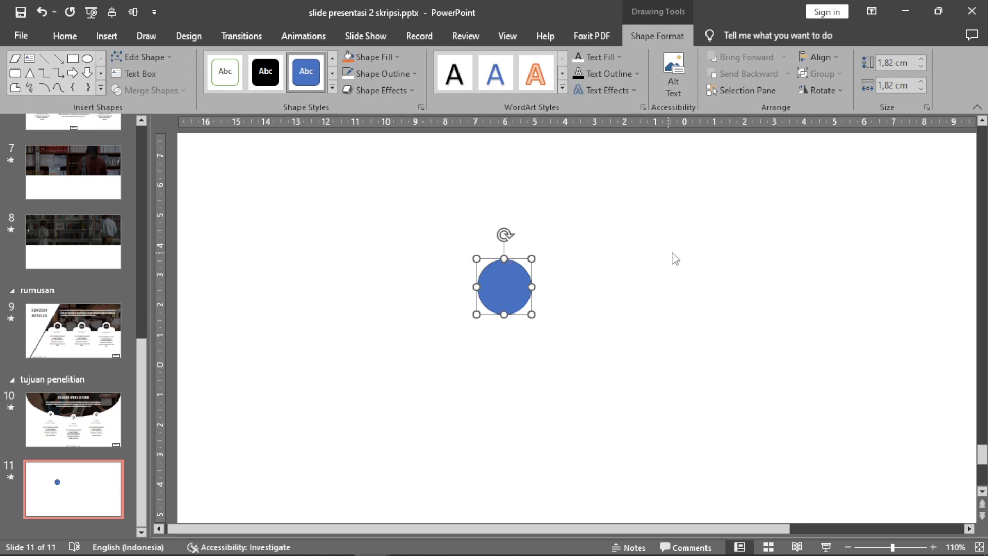
left_click(752, 88)
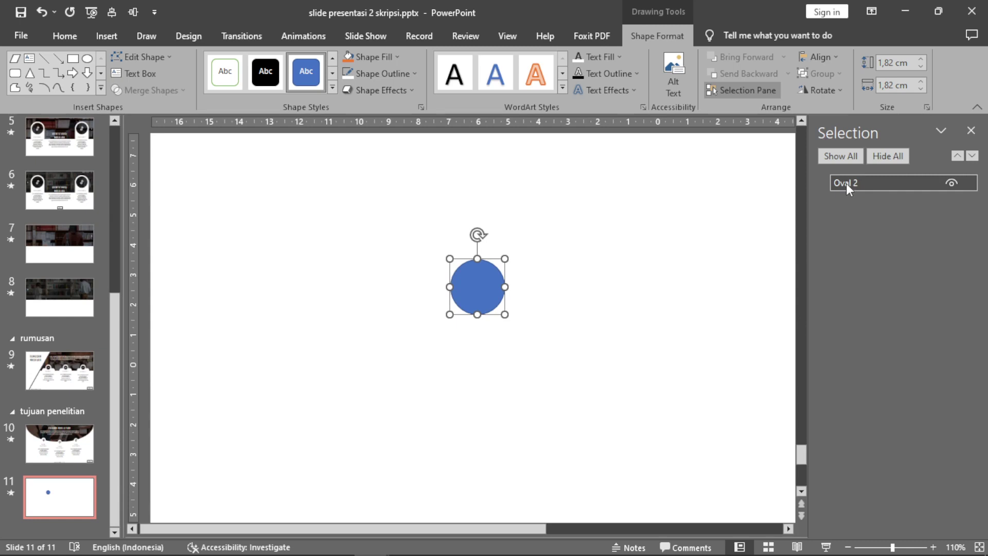
double_click(846, 183)
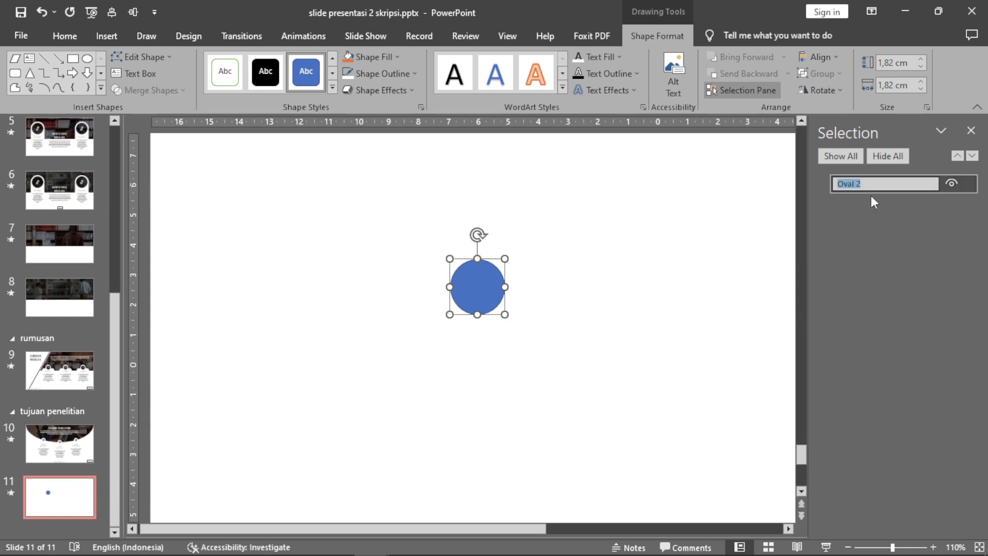
type("tombol 1")
key("Return")
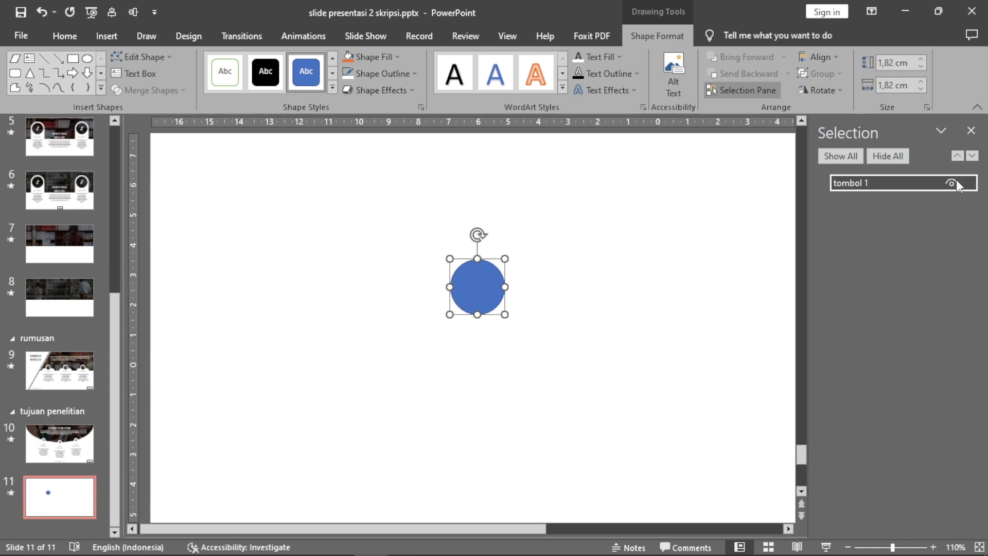
left_click(971, 131)
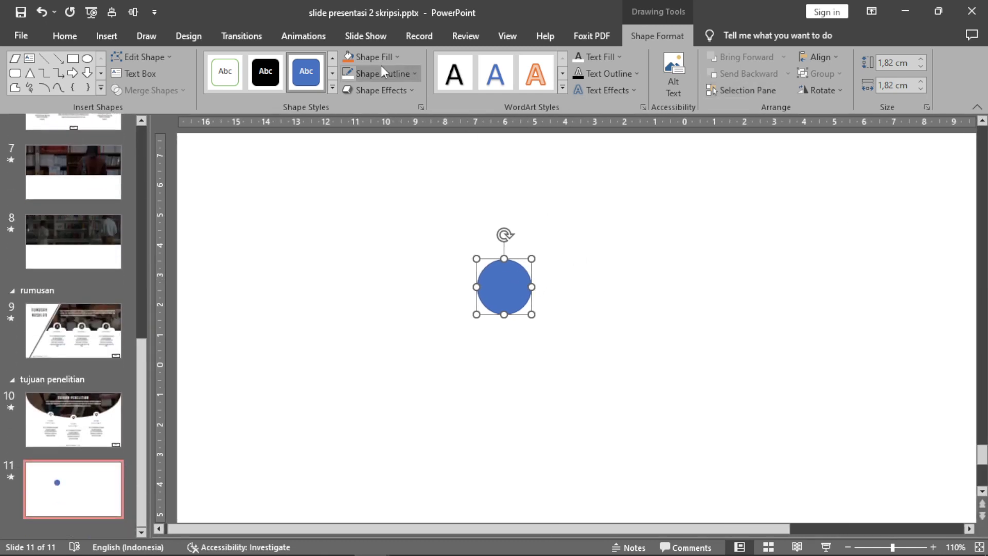
left_click(304, 35)
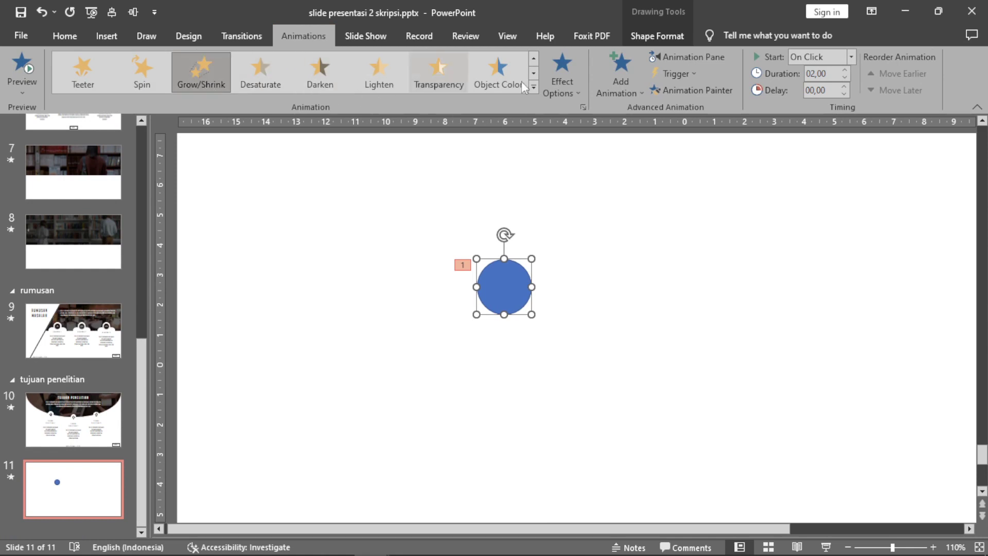
Set the tombol 1 Grow/Shrink effect to 80% size with Auto-reverse turned on
left_click(694, 56)
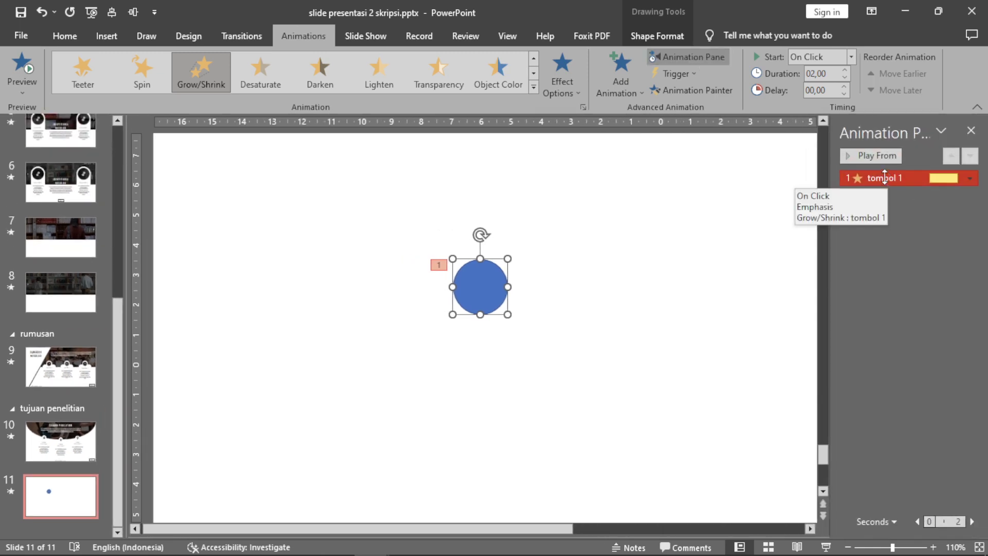
right_click(885, 178)
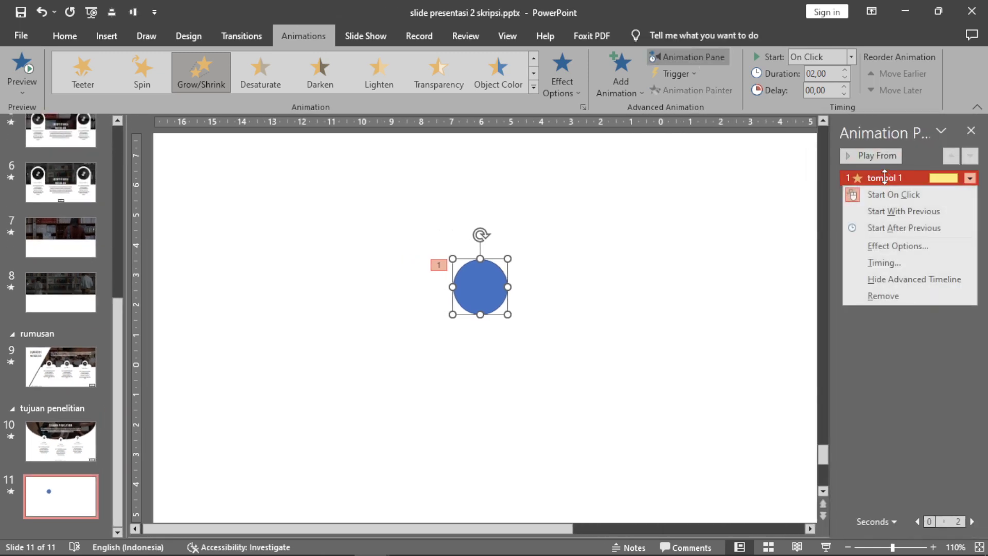
left_click(898, 246)
left_click_drag(494, 70, 732, 143)
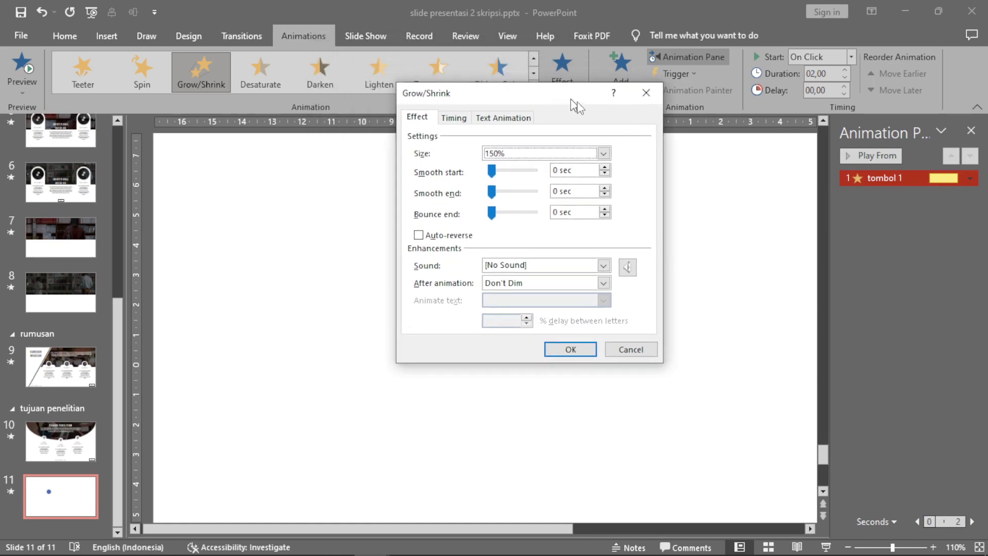
left_click(674, 191)
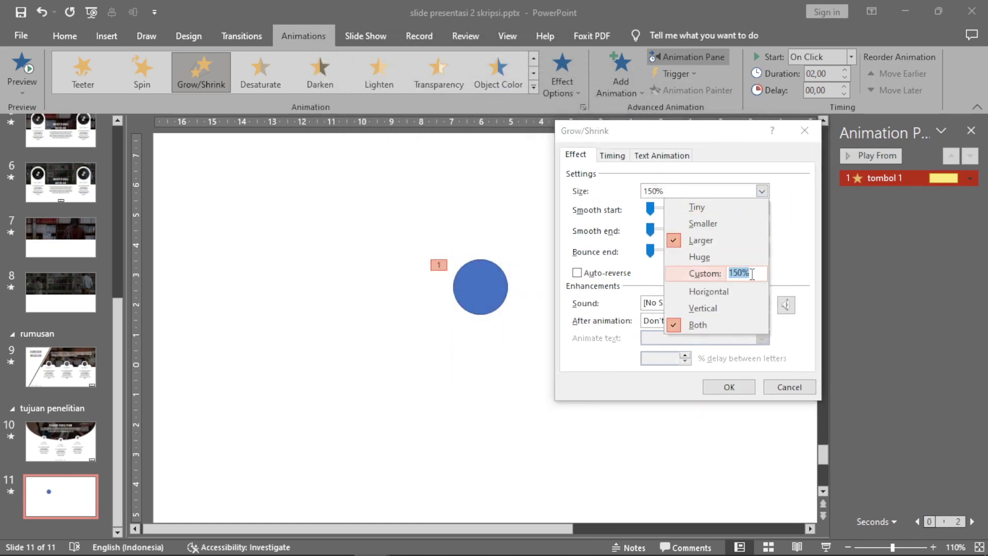
type("80")
key("Return")
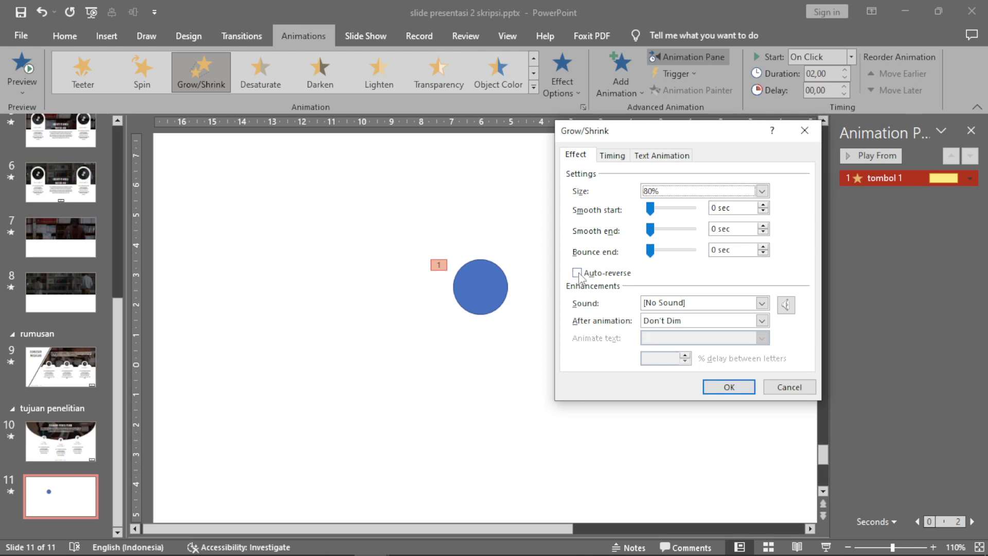
left_click(577, 273)
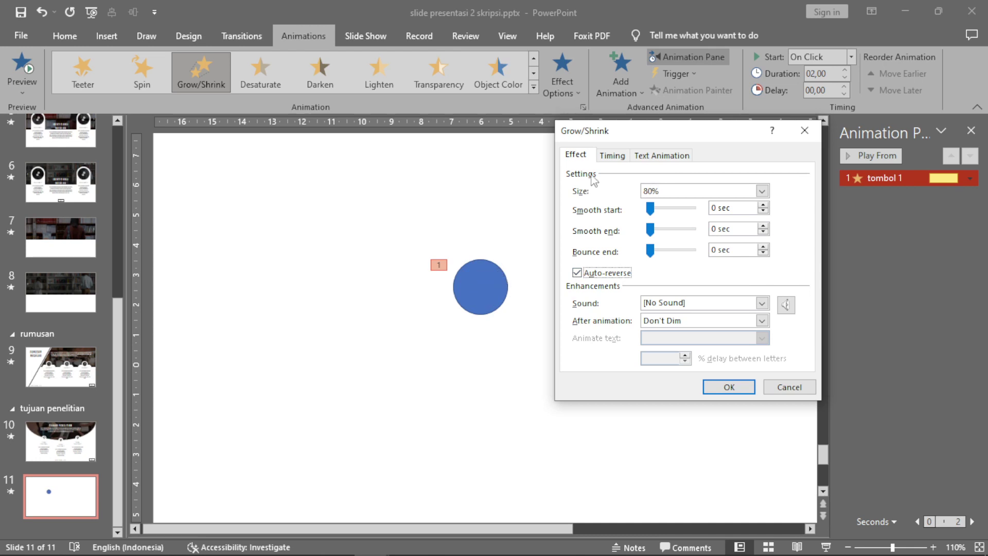
left_click(601, 158)
left_click(648, 157)
left_click(574, 155)
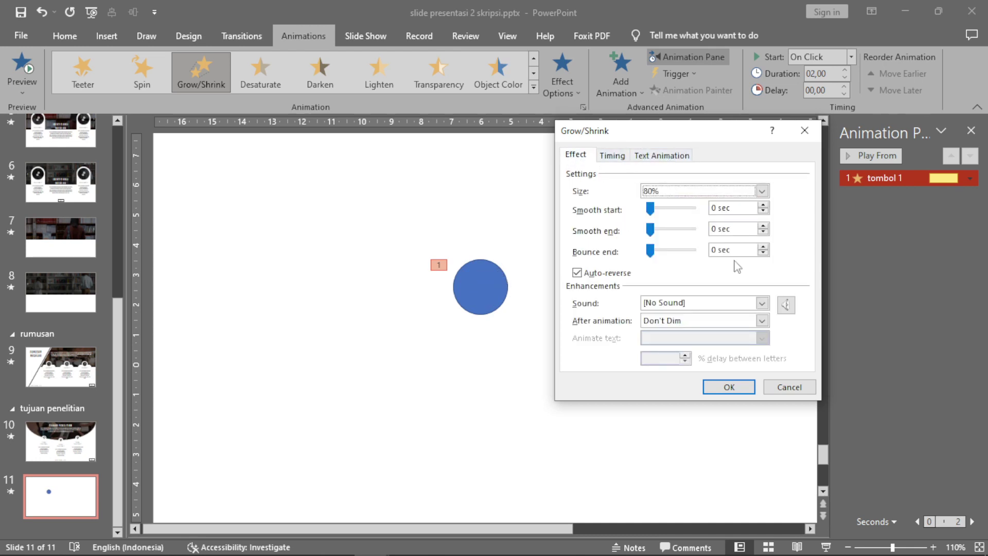
left_click(731, 388)
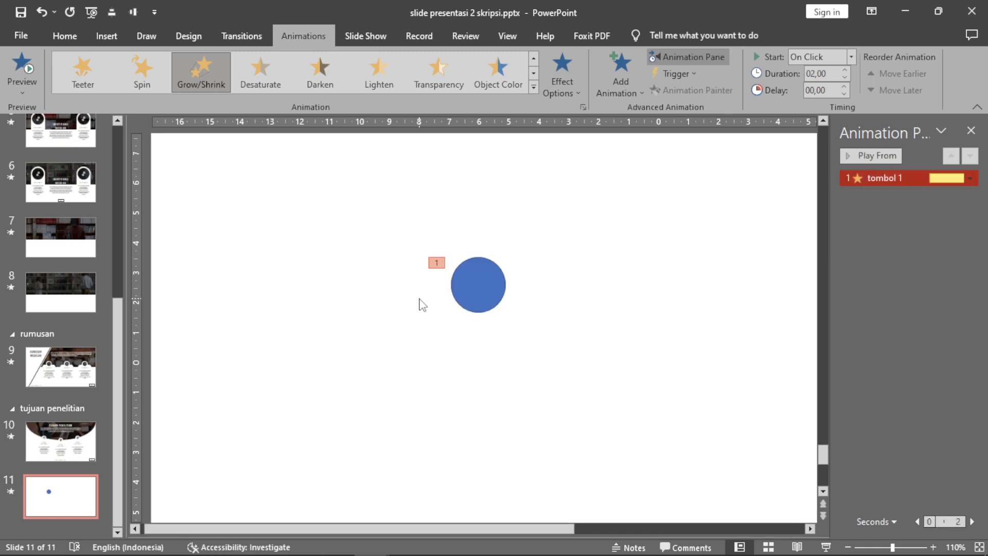
Zoom in and set the circle's Grow/Shrink animation duration to 00,10
left_click(932, 547)
left_click(932, 548)
left_click(932, 547)
left_click(932, 547)
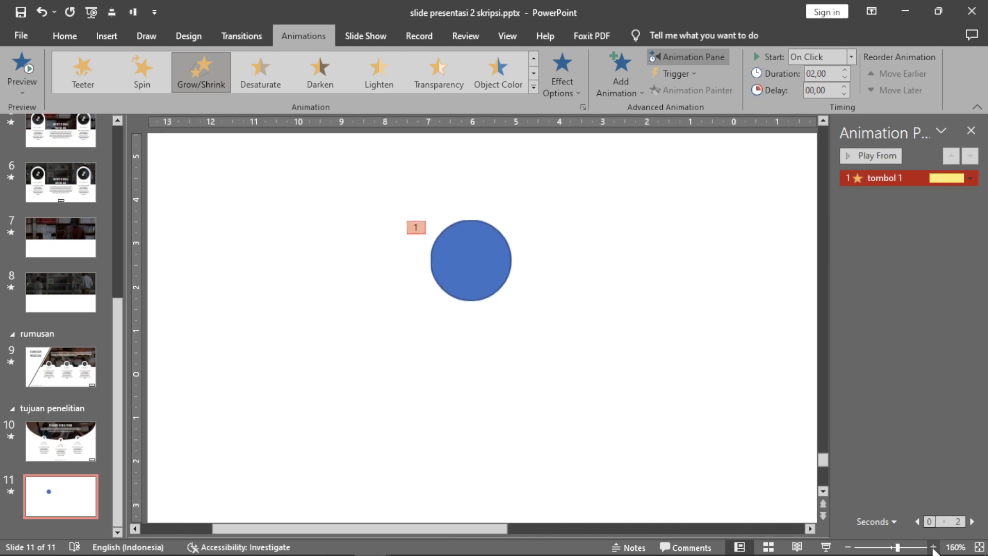
left_click(932, 547)
left_click(932, 547)
left_click(474, 231)
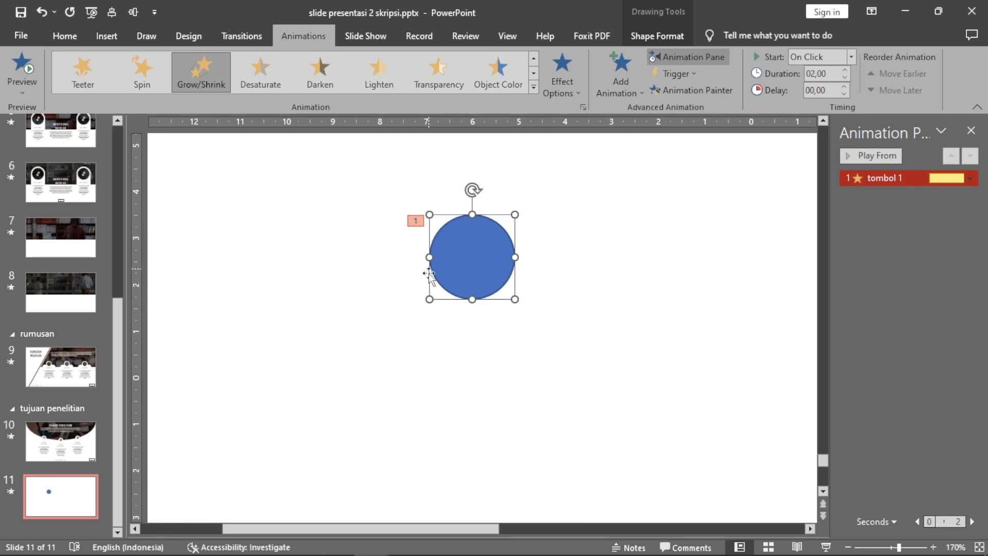
left_click(834, 73)
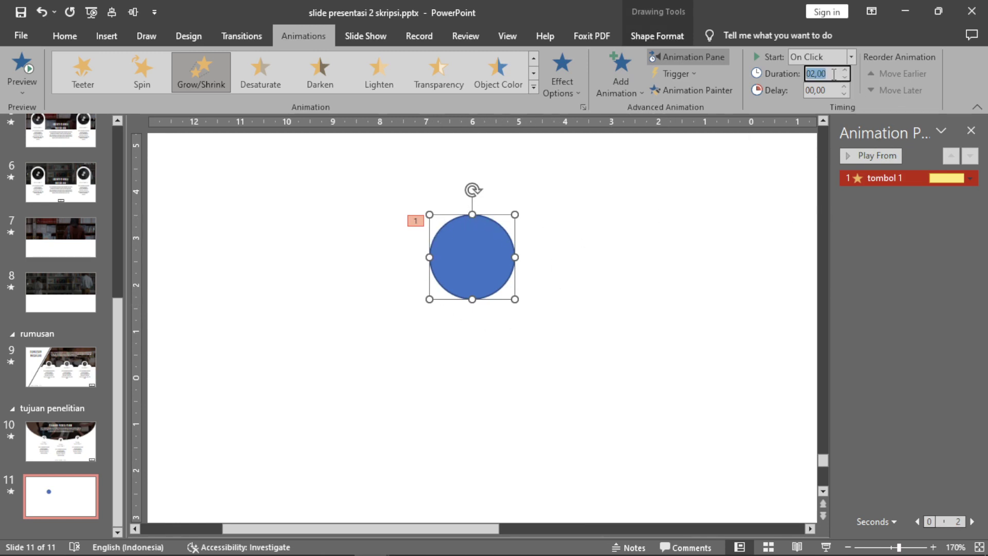
type("00,10")
key("Return")
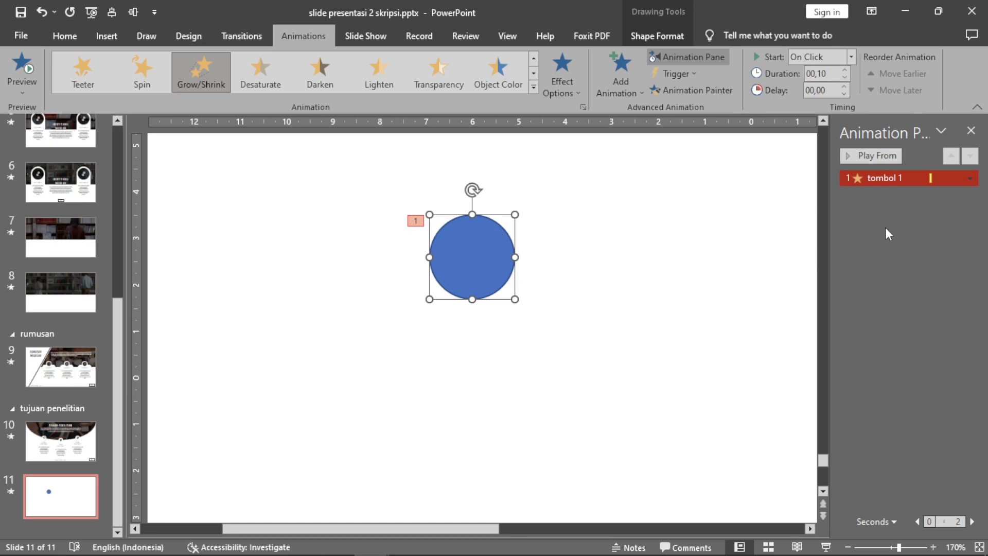
Preview all of the slide's animations a few times
left_click(885, 227)
left_click(866, 152)
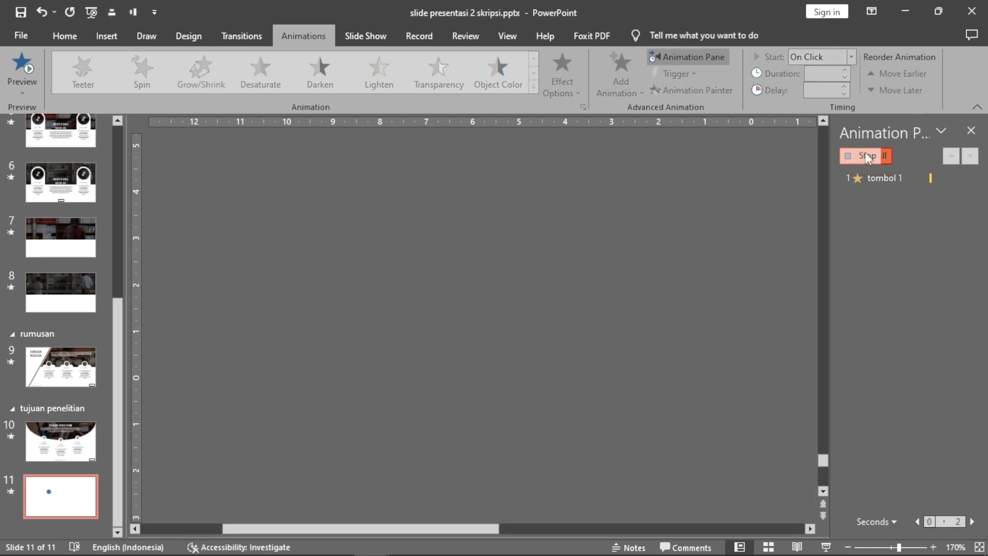
left_click(863, 158)
left_click(864, 159)
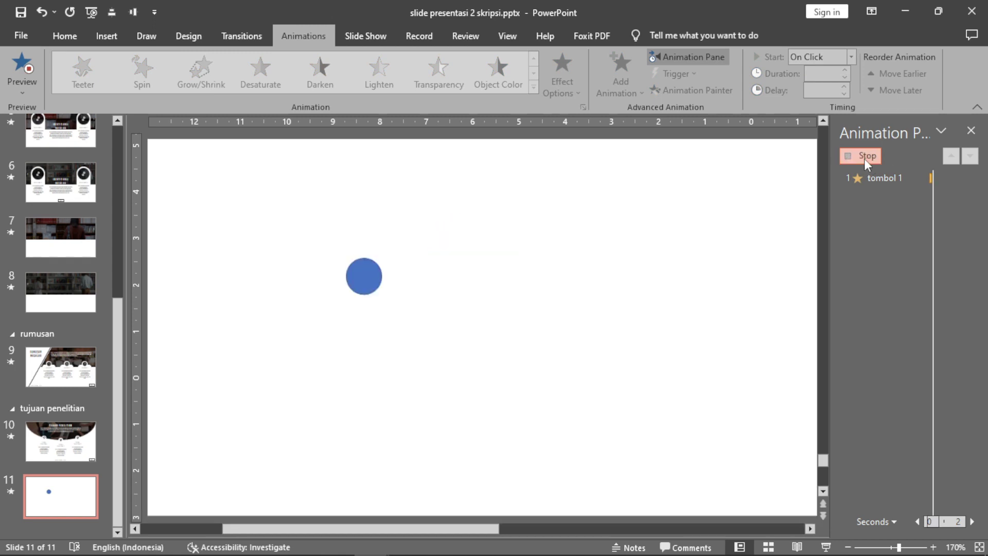
Trigger the circle's animation on click of tombol 1, then test it in a slide show
left_click(492, 259)
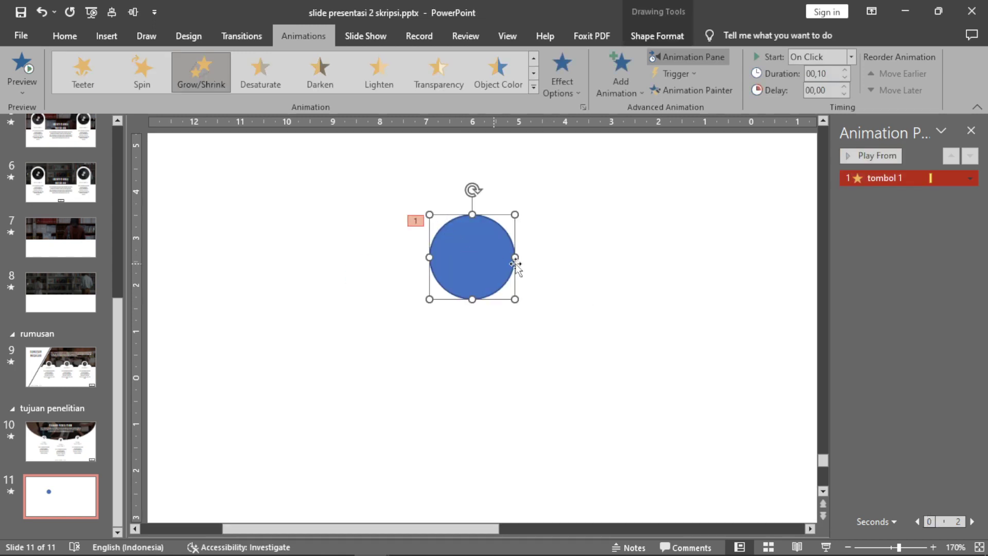
left_click(696, 76)
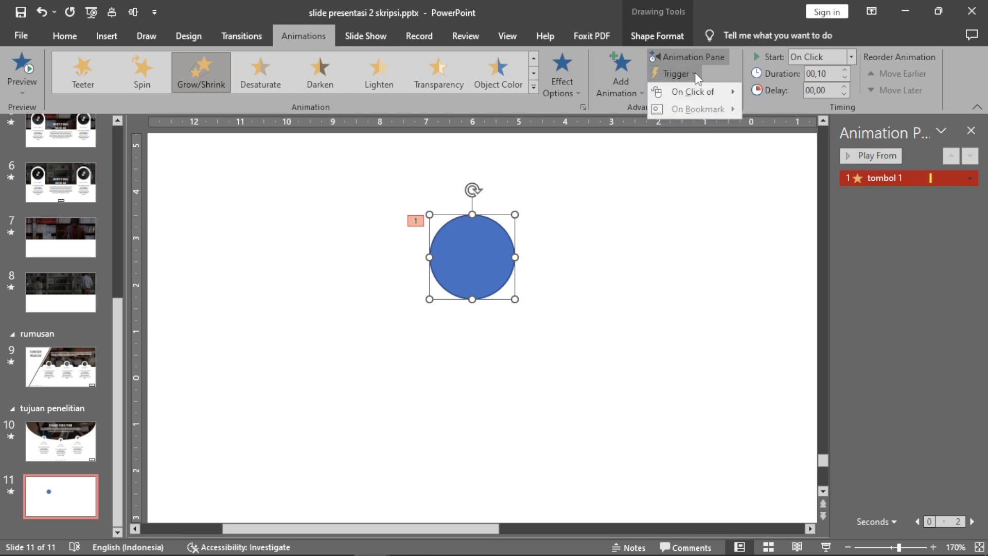
mouse_move(693, 91)
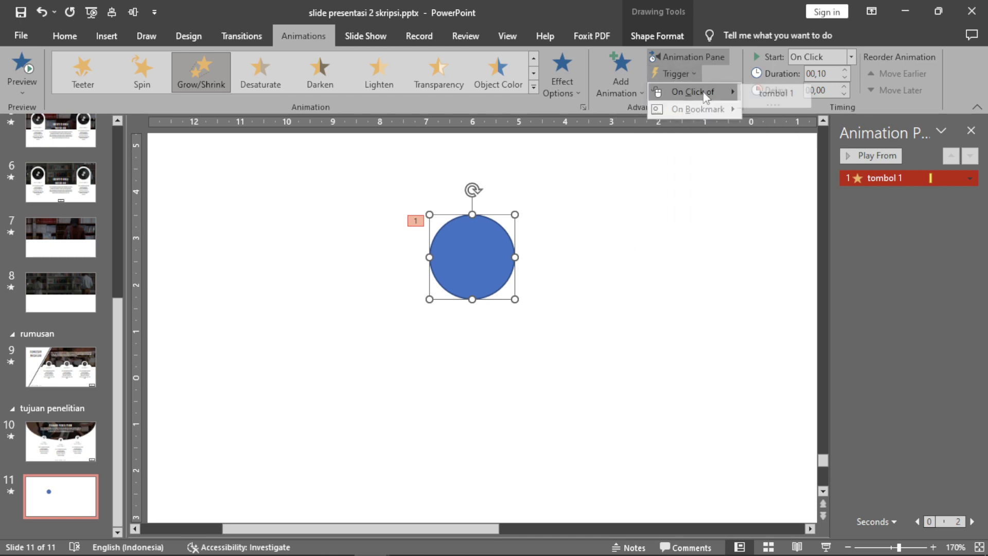
left_click(782, 93)
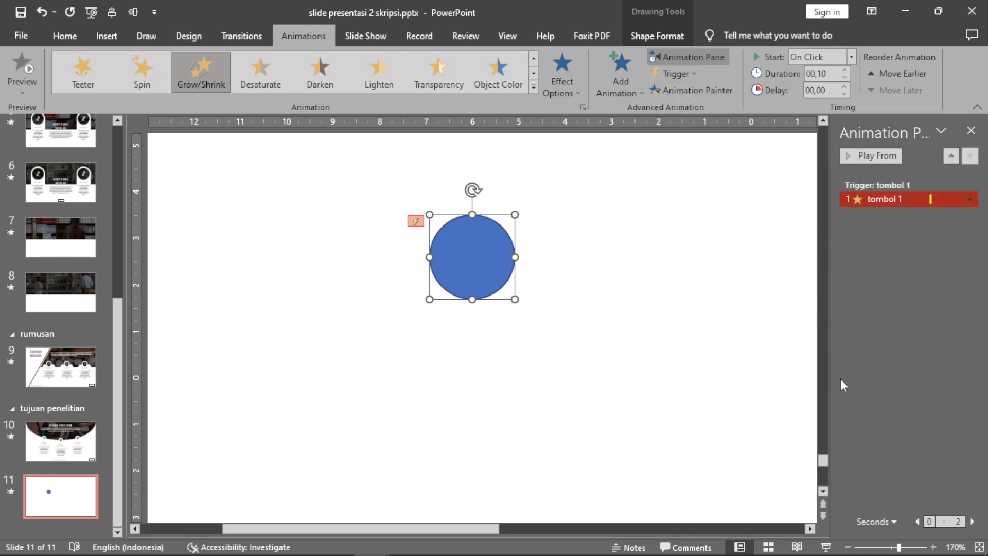
left_click(825, 547)
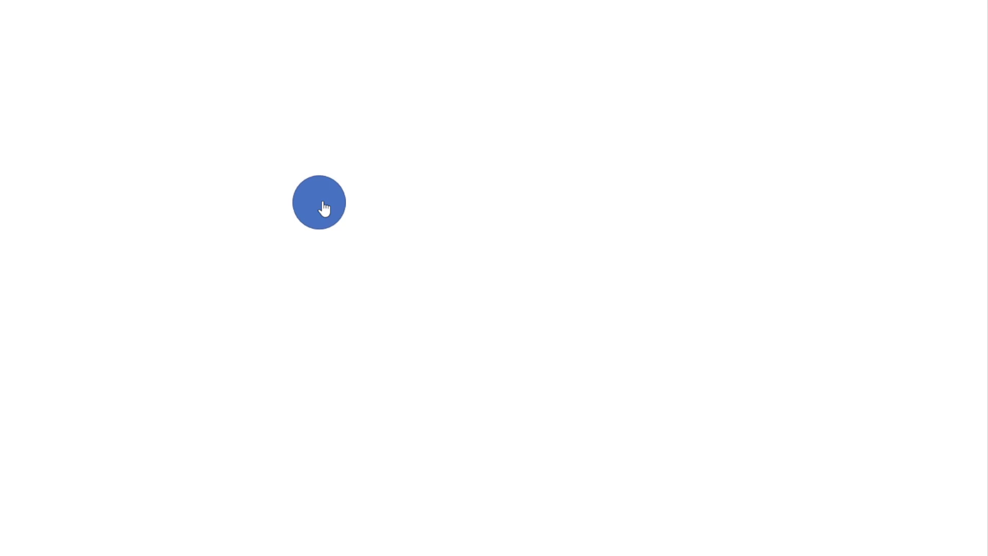
key("Escape")
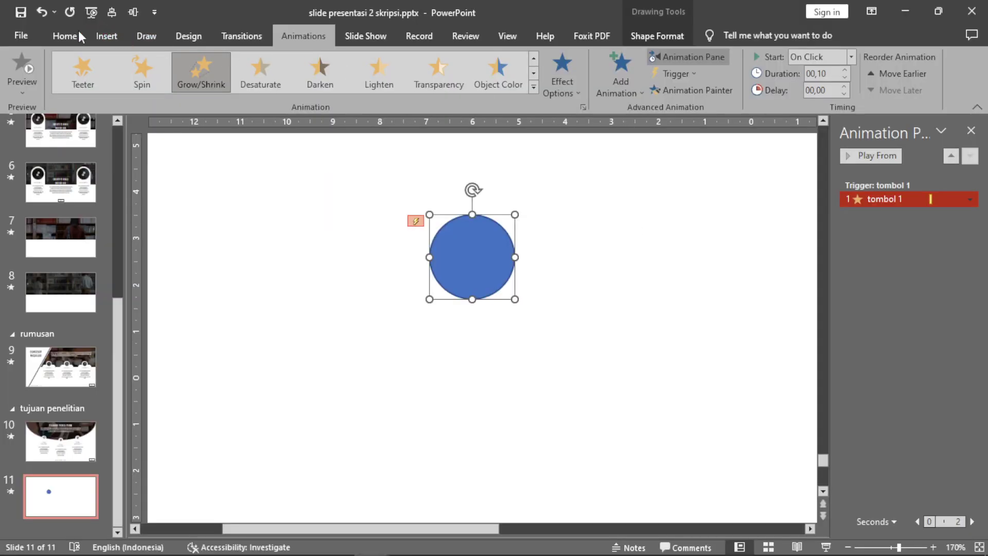
Draw a gold-filled rectangle centred below the blue circle
left_click(66, 36)
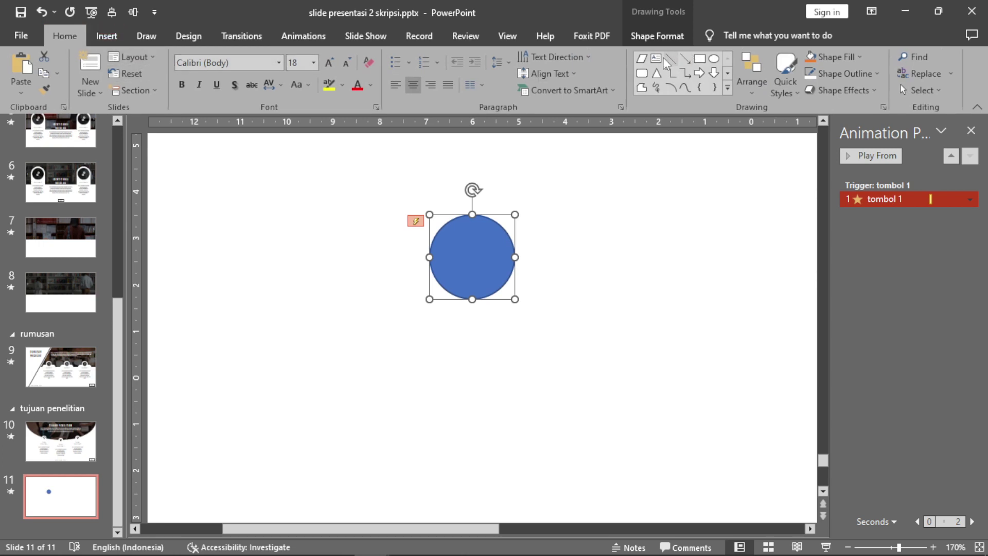
left_click(699, 58)
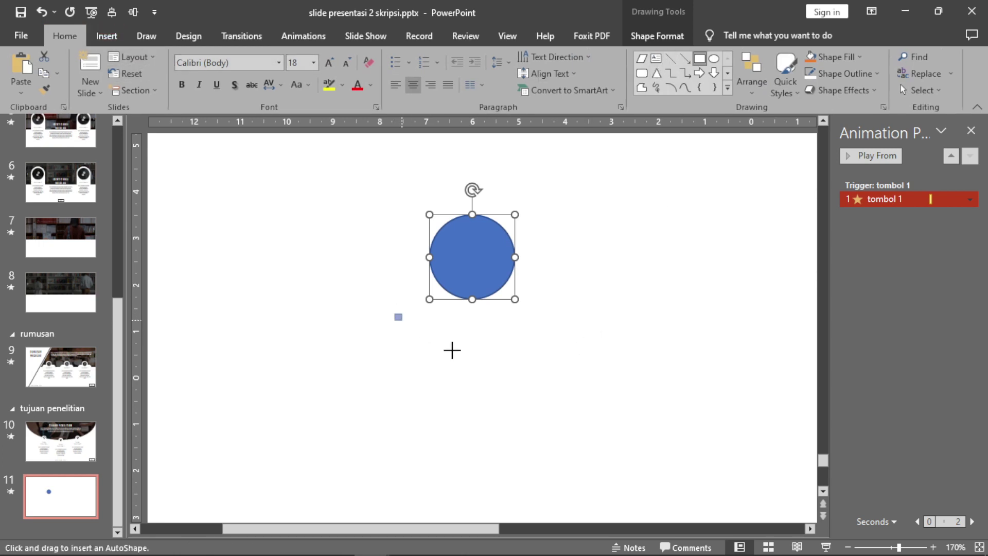
left_click_drag(452, 350, 576, 474)
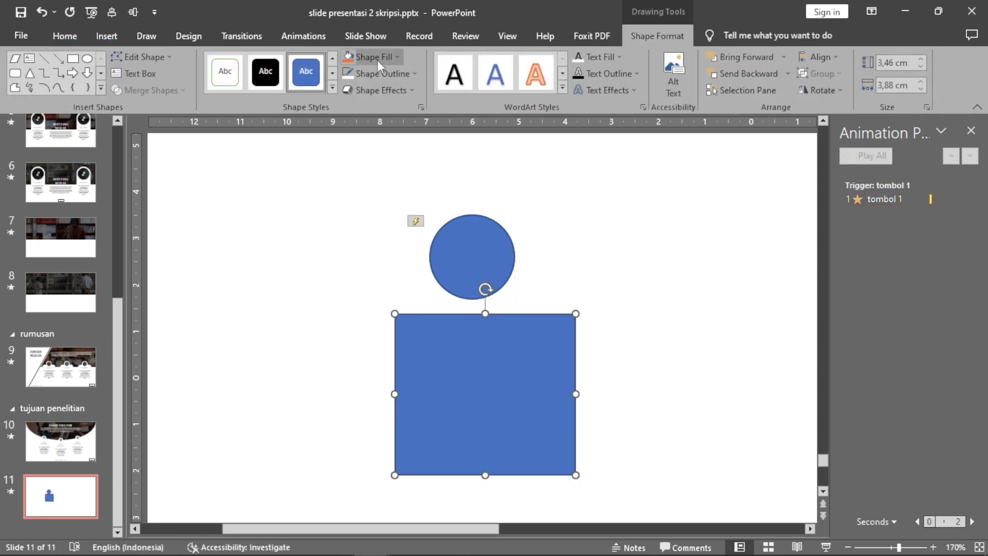
left_click(378, 60)
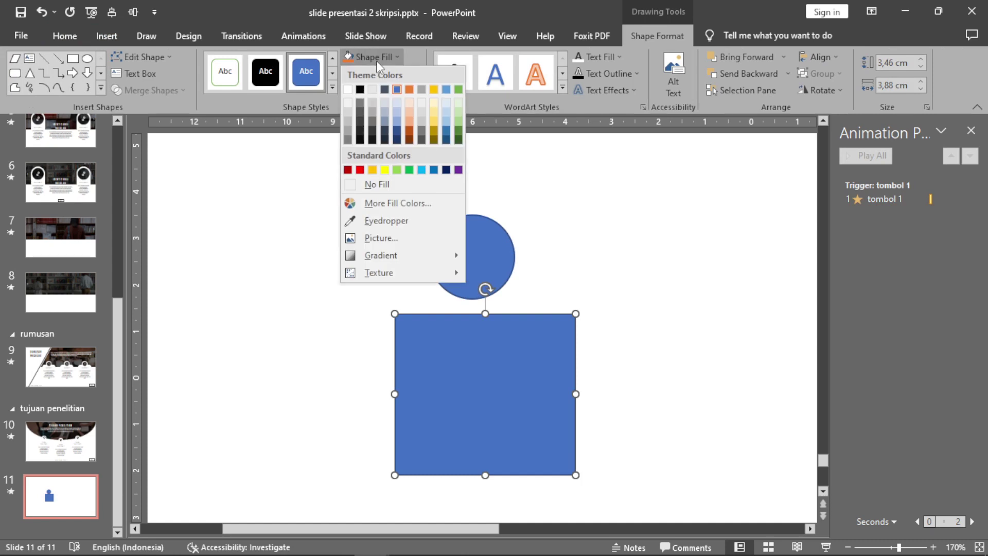
left_click(373, 170)
left_click_drag(551, 344, 538, 343)
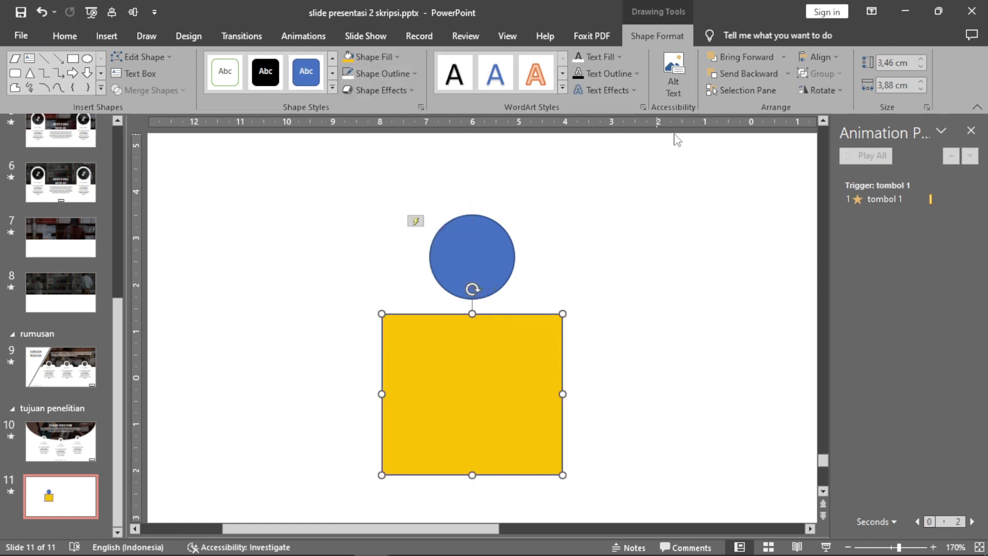
Add the text 'lorem ipsum' to the rectangle, overlap it with the circle, and send it to back
left_click(29, 58)
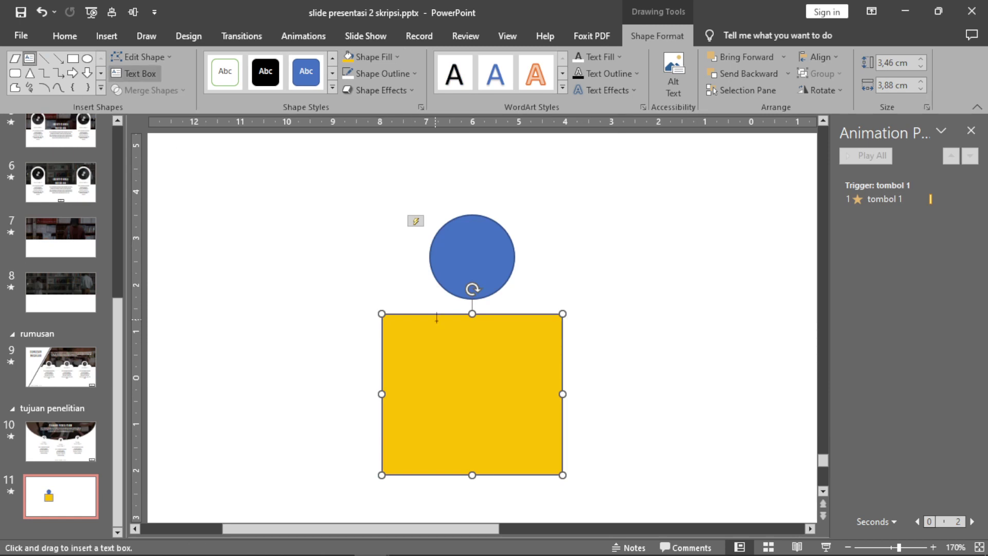
left_click(551, 409)
type("lorem")
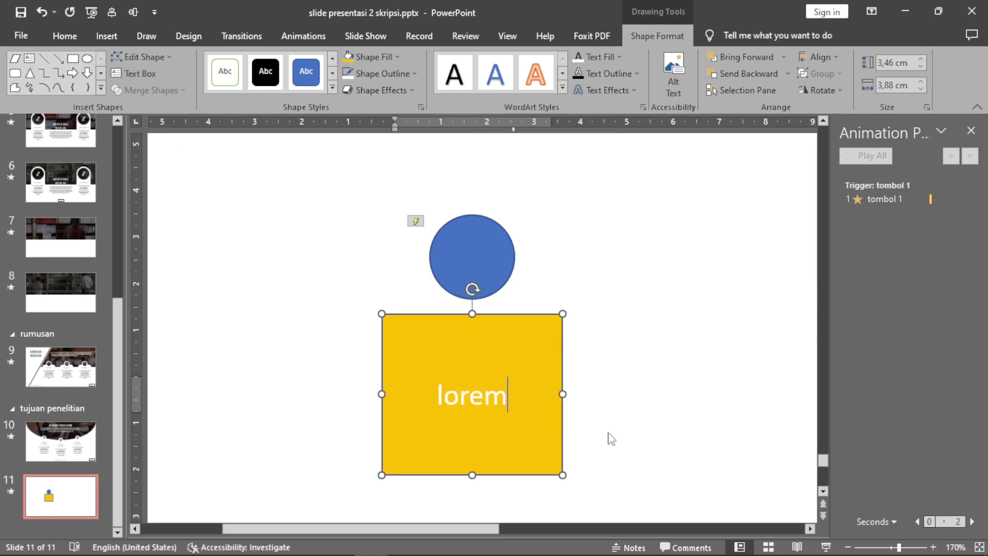
type(" ipsum")
left_click(626, 347)
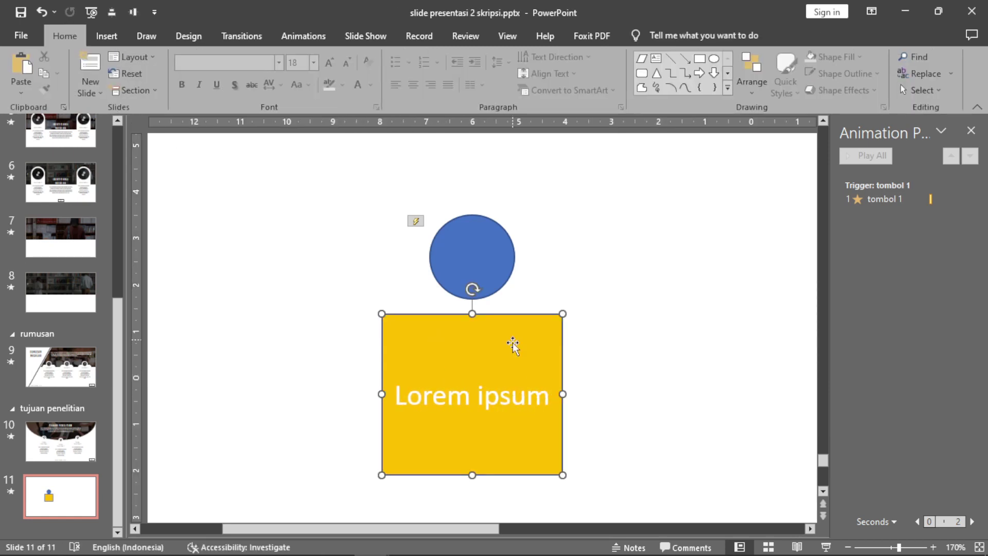
left_click_drag(489, 353, 493, 316)
right_click(493, 316)
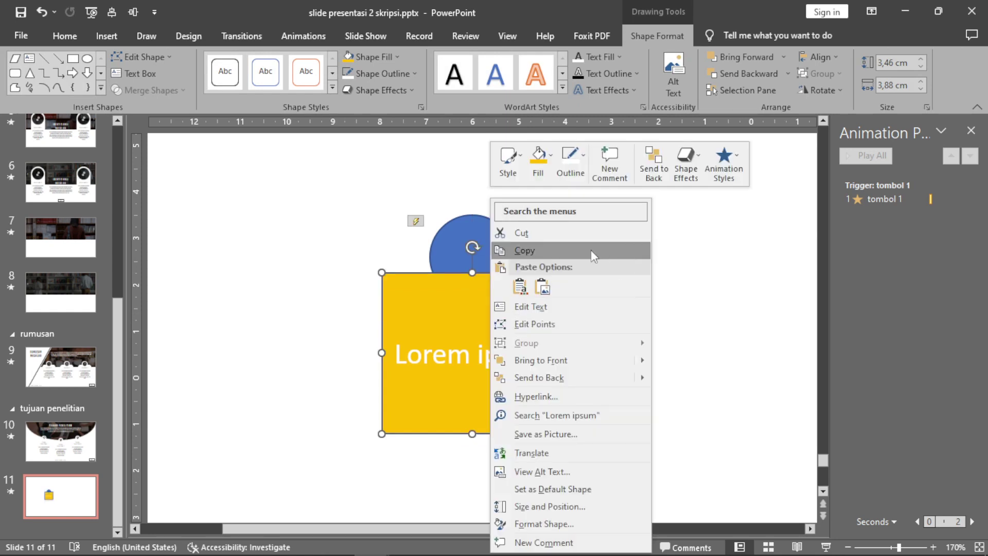
left_click(543, 374)
left_click(607, 314)
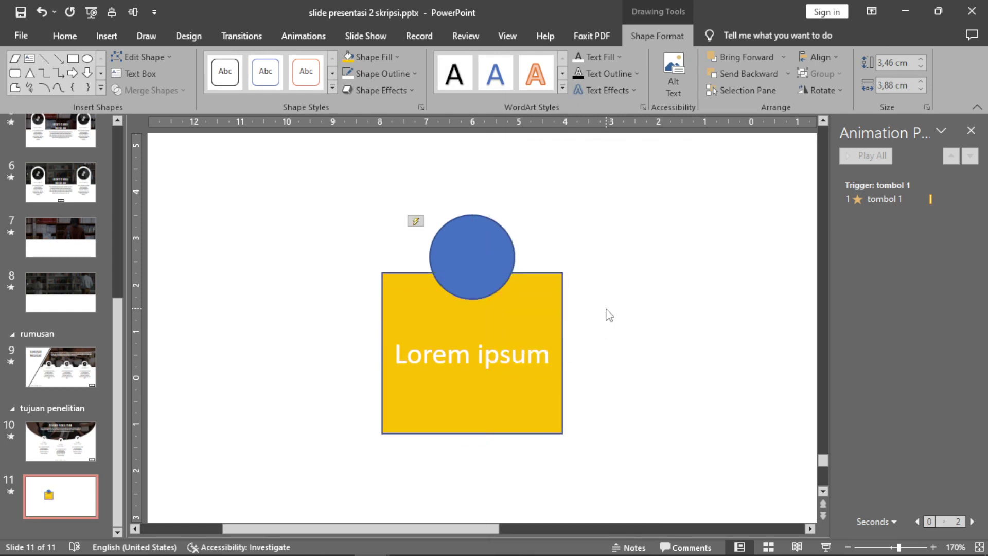
left_click(530, 324)
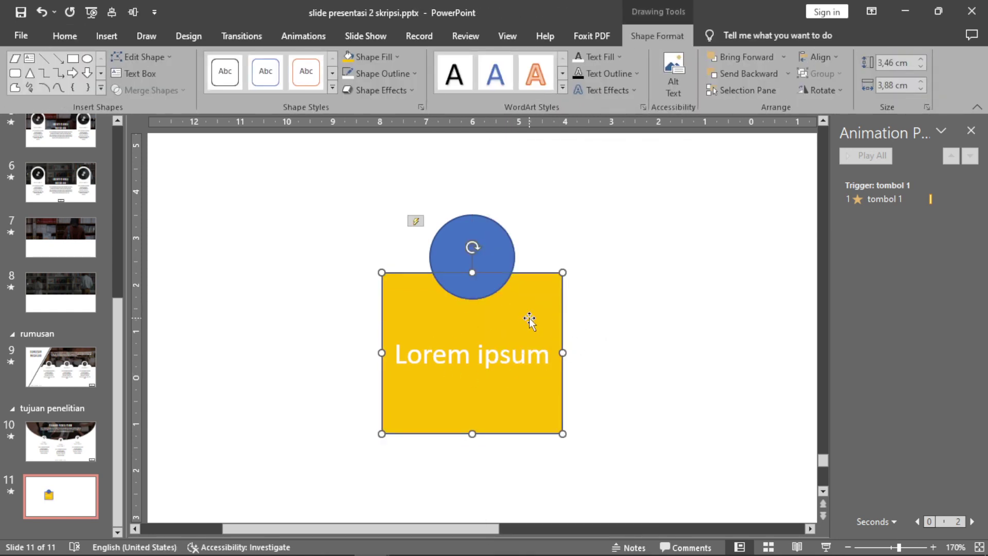
Give the yellow box a Float In entrance animation with the Float Down direction
left_click(298, 35)
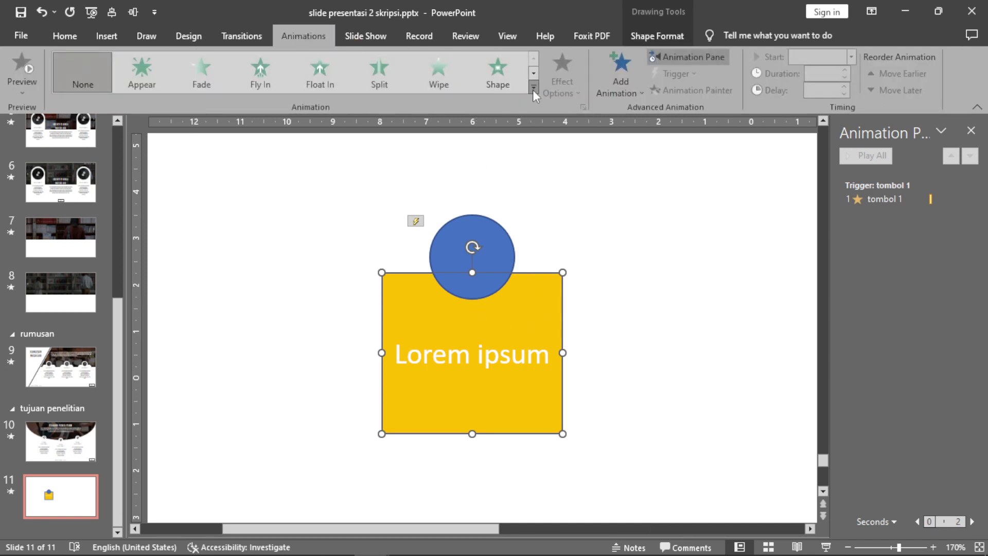
left_click(438, 72)
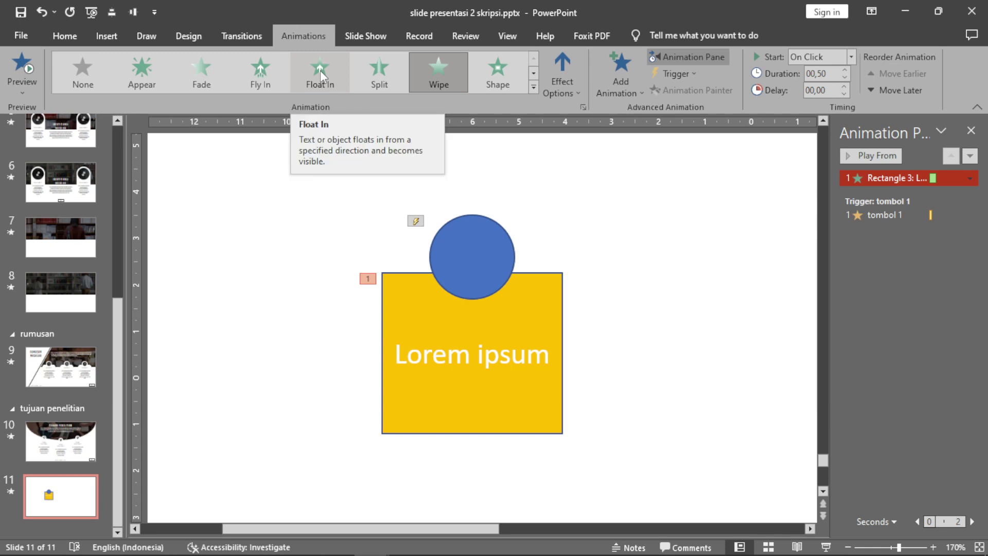
left_click(320, 70)
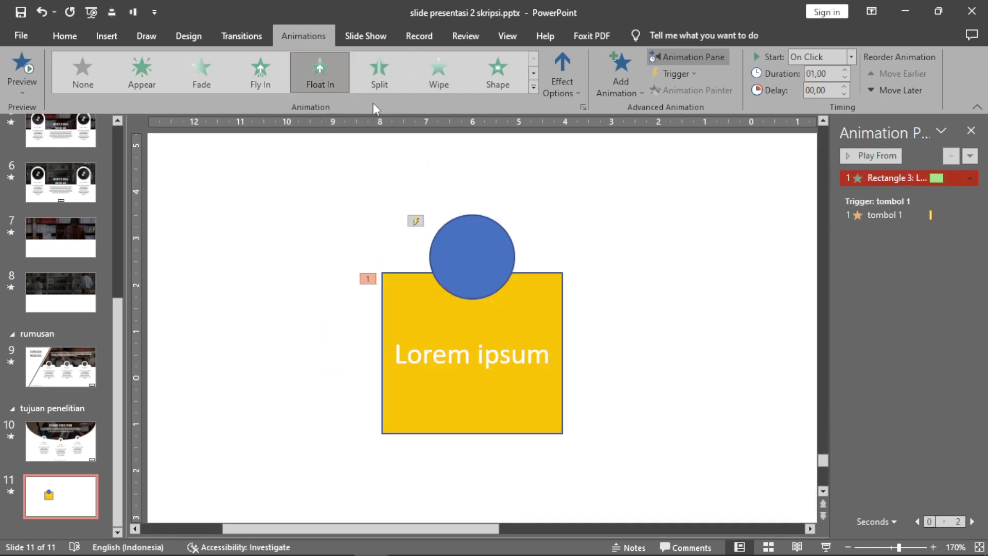
left_click(576, 94)
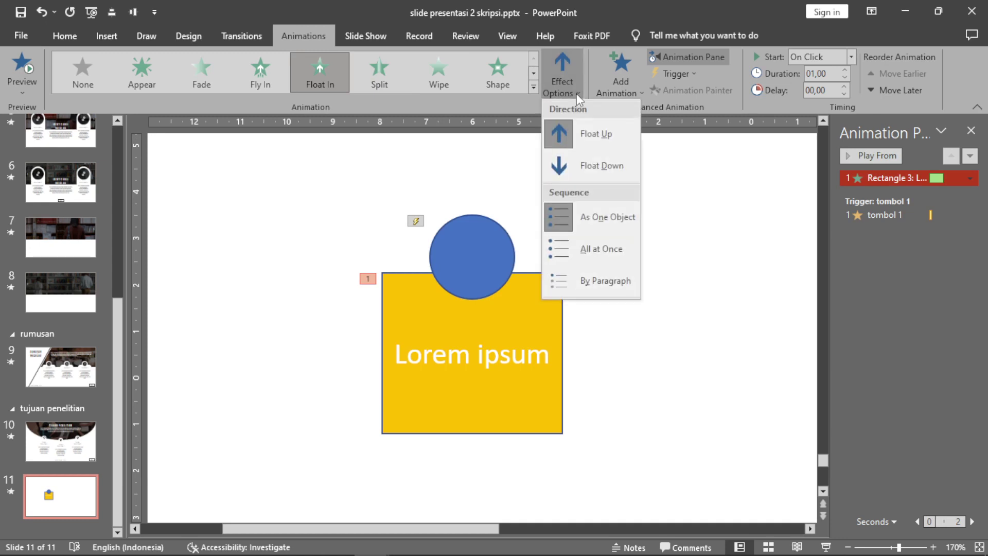
left_click(612, 165)
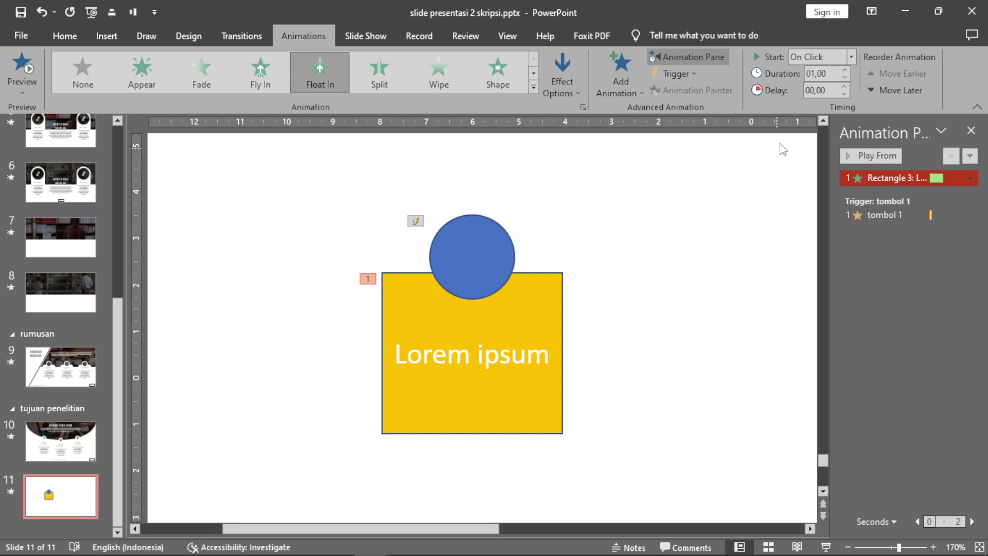
Set the float animation's duration to 00,50 and preview the slide's animations
left_click(847, 77)
left_click(847, 77)
left_click(870, 212)
left_click(871, 155)
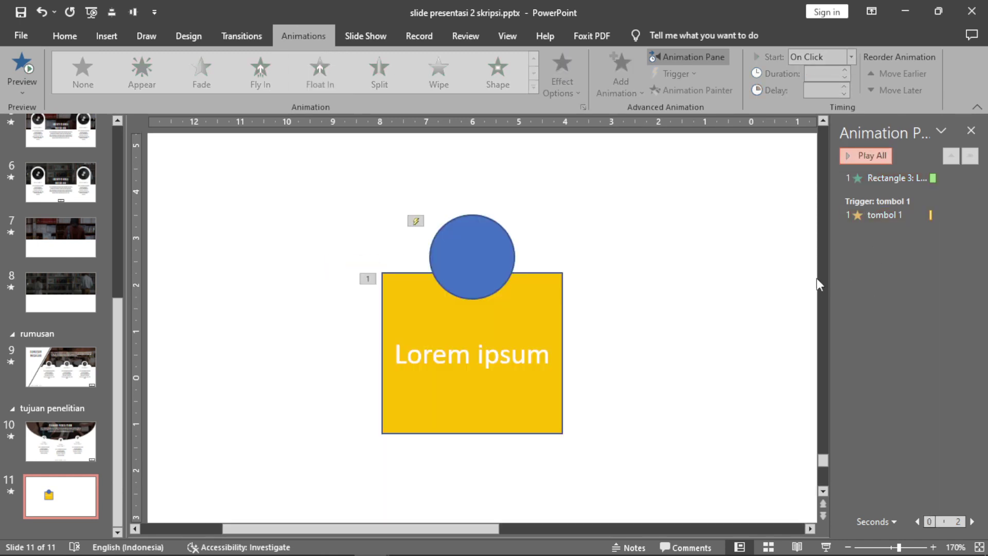
Set the yellow box's animation to After Previous and move it under the tombol 1 trigger
left_click(555, 304)
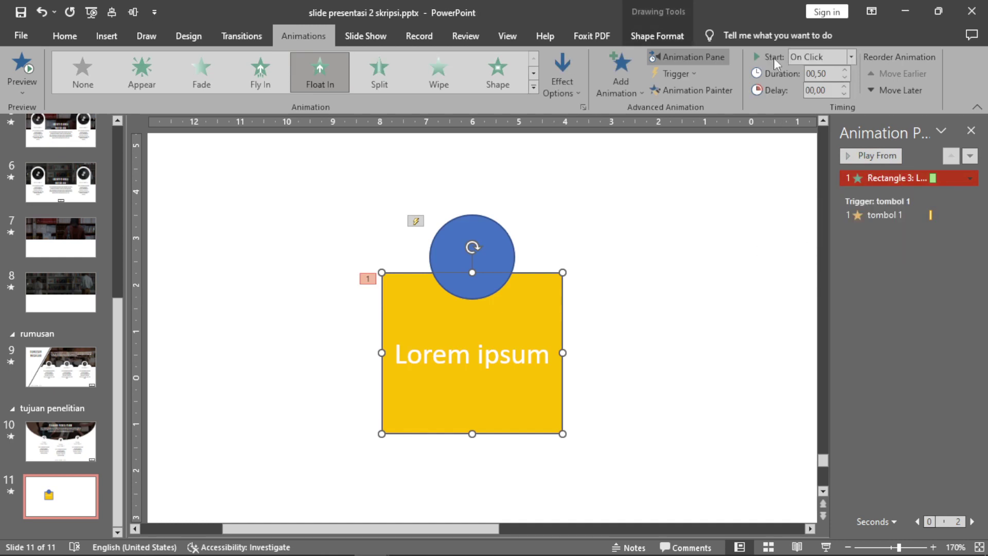
left_click(852, 54)
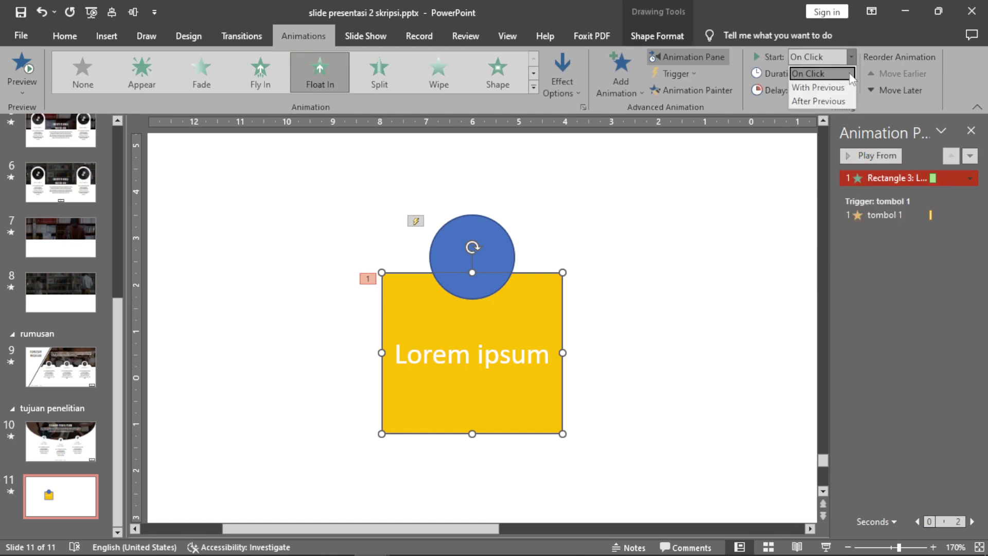
left_click(832, 101)
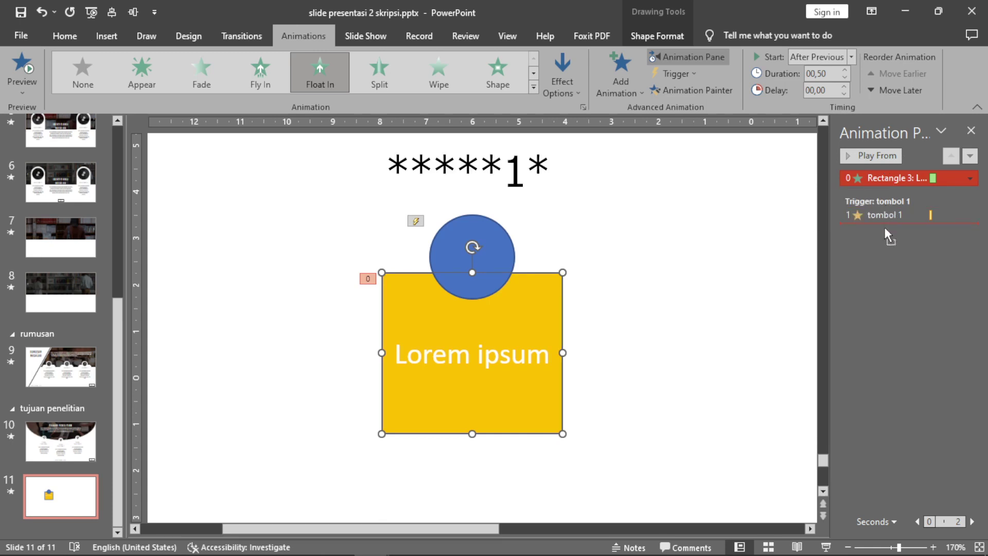
left_click_drag(885, 228, 885, 226)
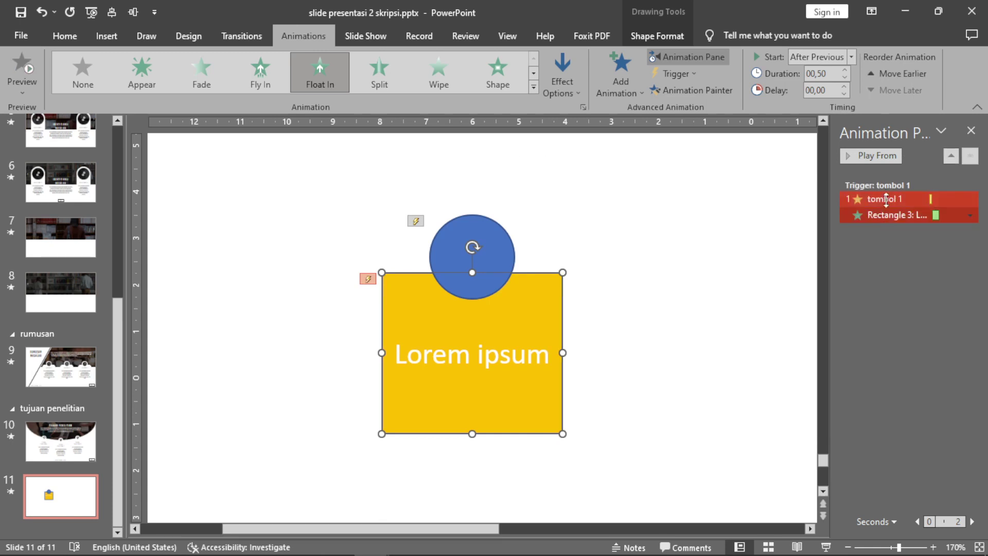
left_click(902, 250)
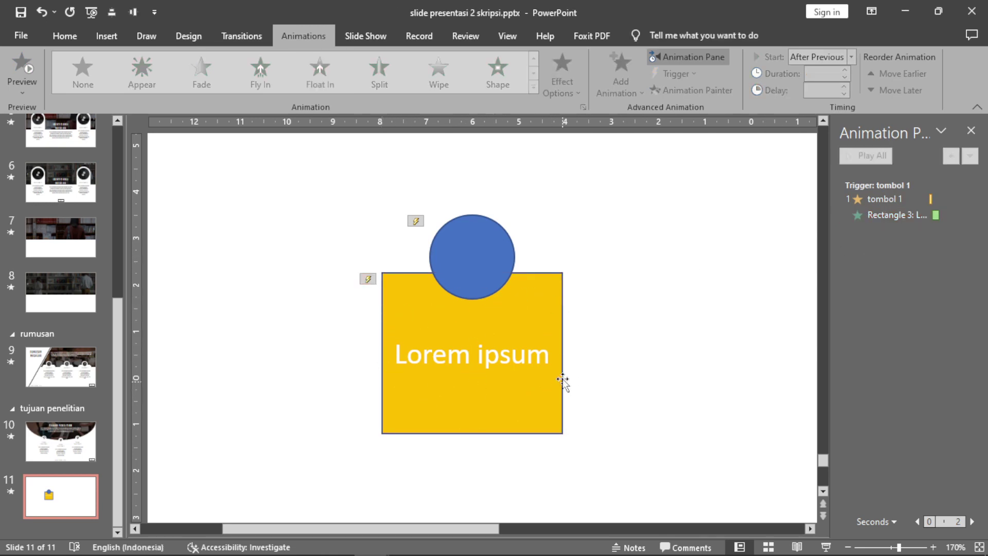
Run the slide show from slide 11 and click the blue circle to bring in the yellow box
left_click(826, 547)
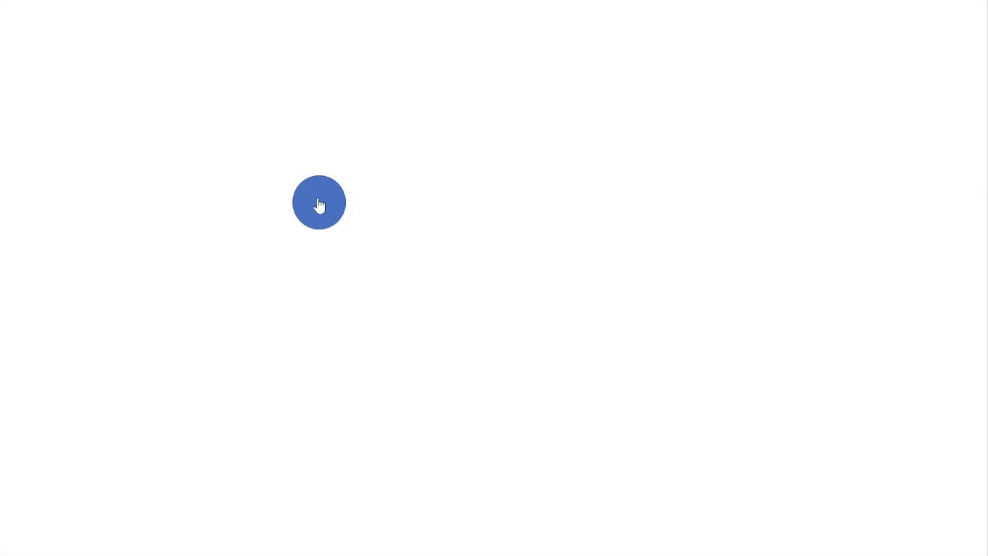
left_click(319, 205)
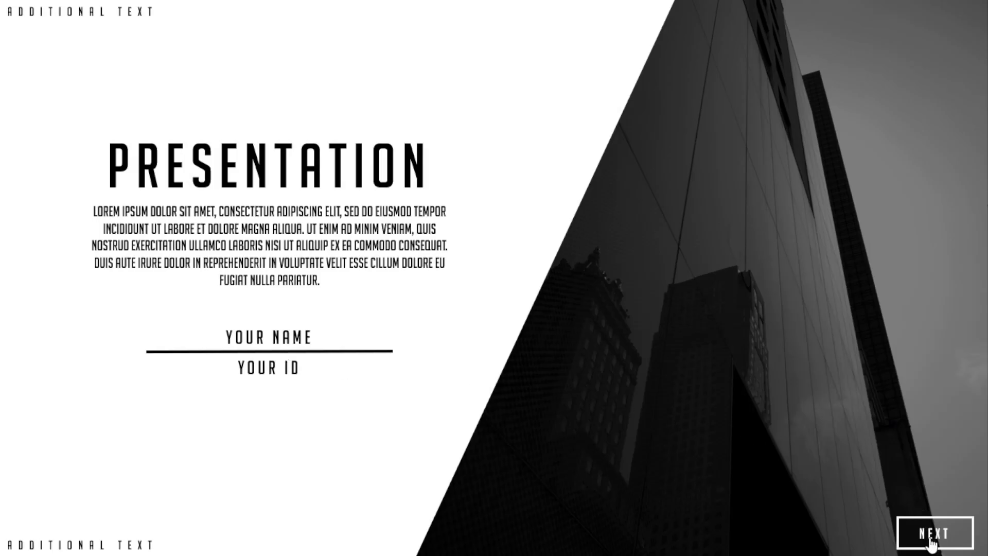
Page through Latar Belakang and Identifikasi Masalah in the slide show, returning to the overview each time
left_click(932, 539)
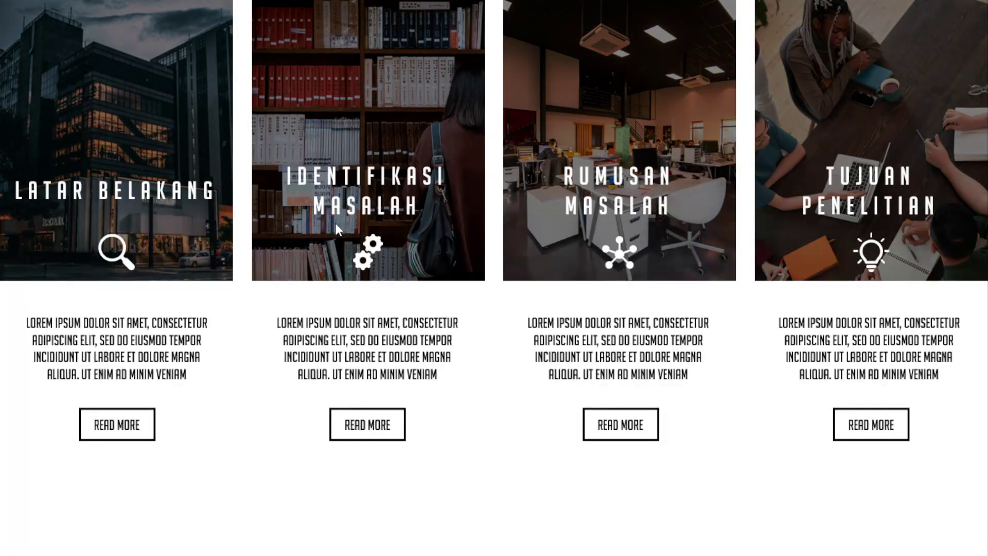
left_click(123, 431)
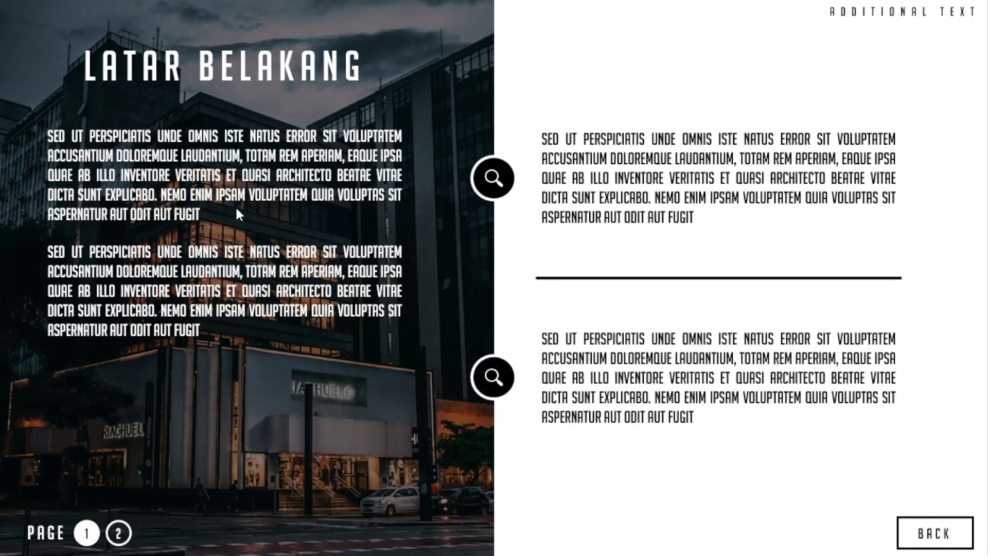
left_click(119, 534)
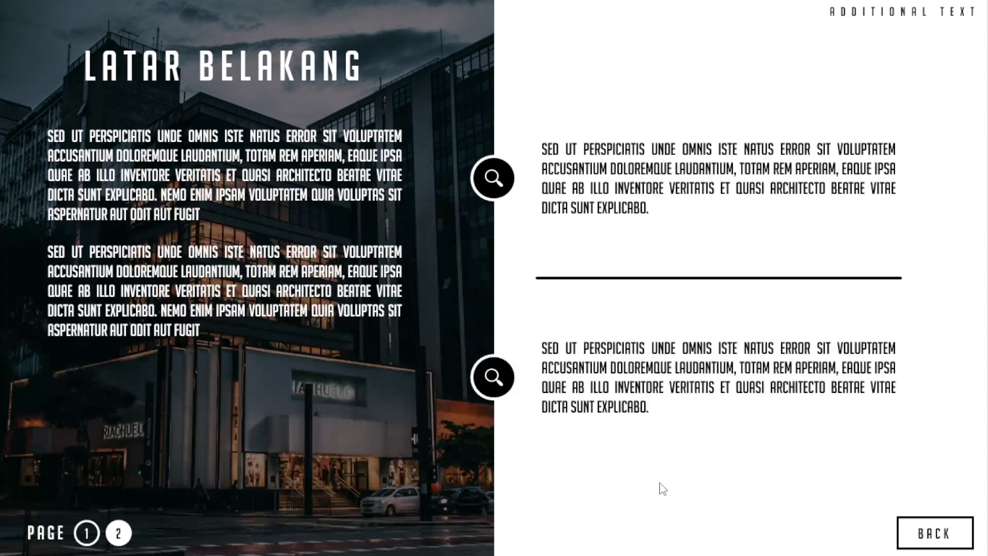
left_click(469, 365)
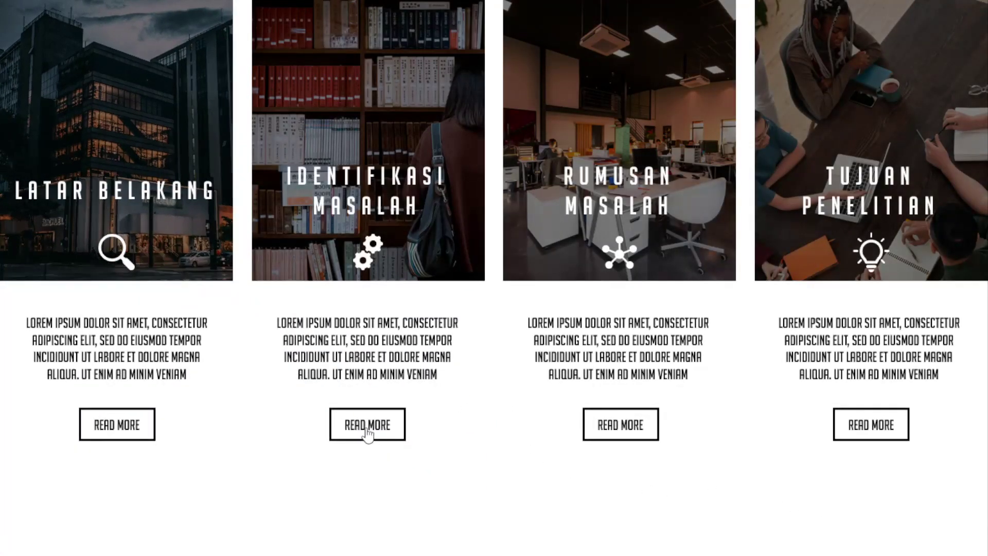
left_click(367, 427)
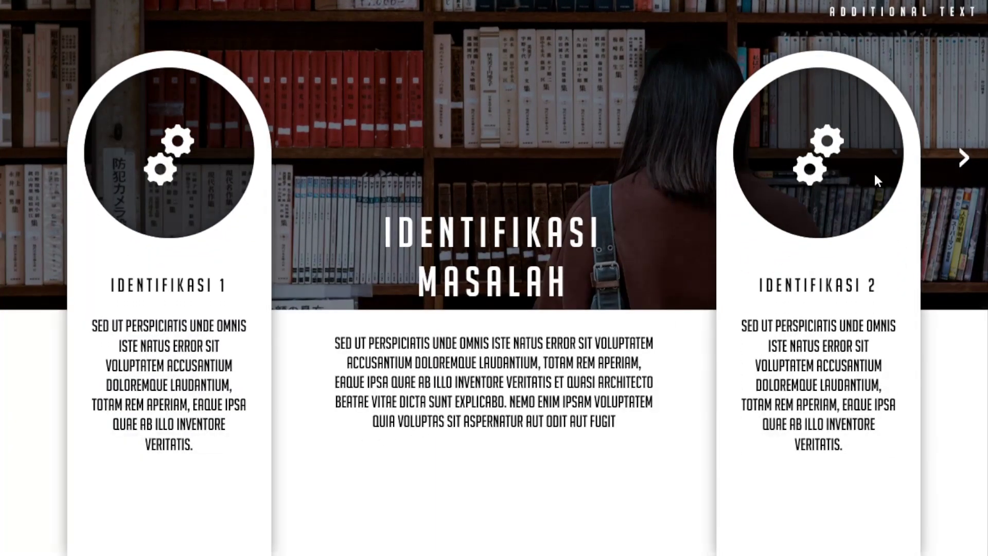
left_click(967, 163)
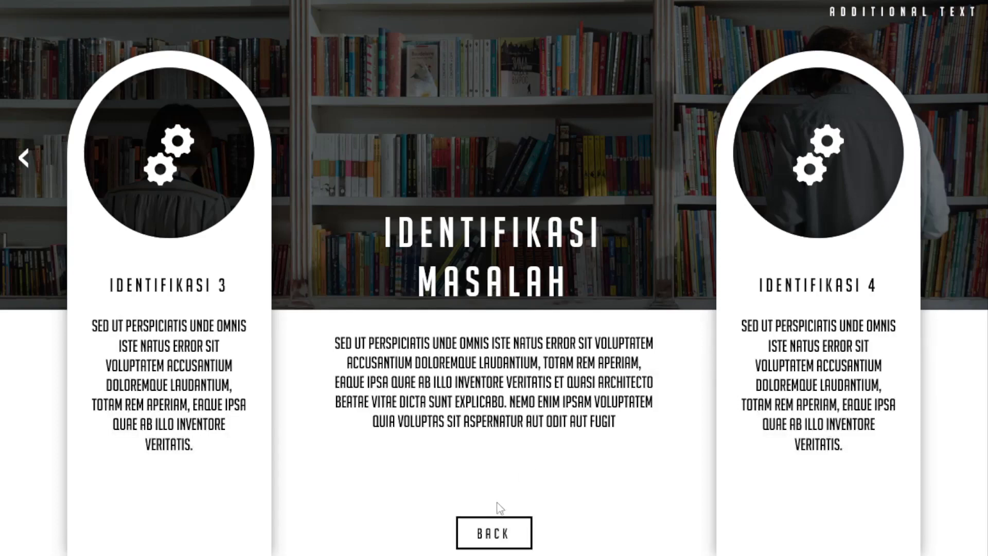
left_click(492, 536)
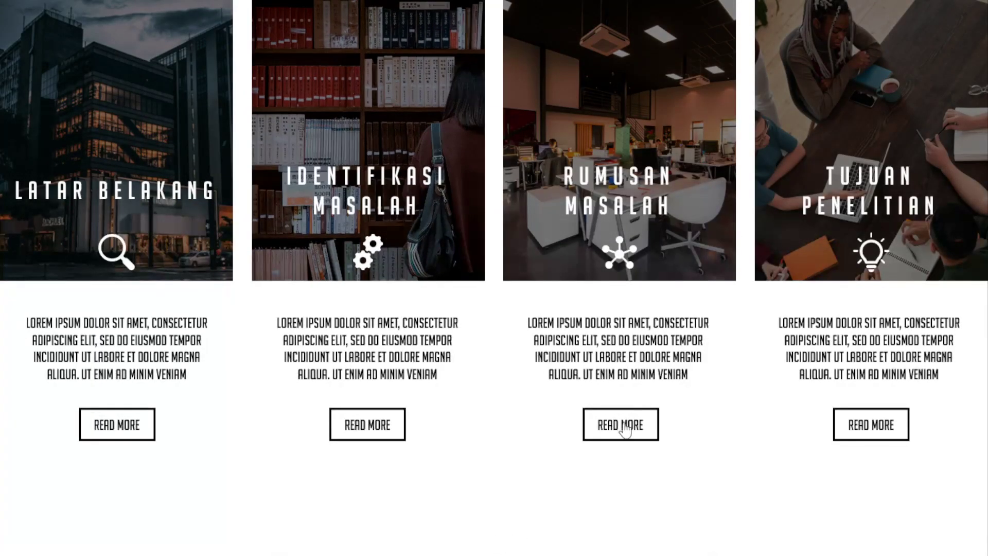
left_click(625, 430)
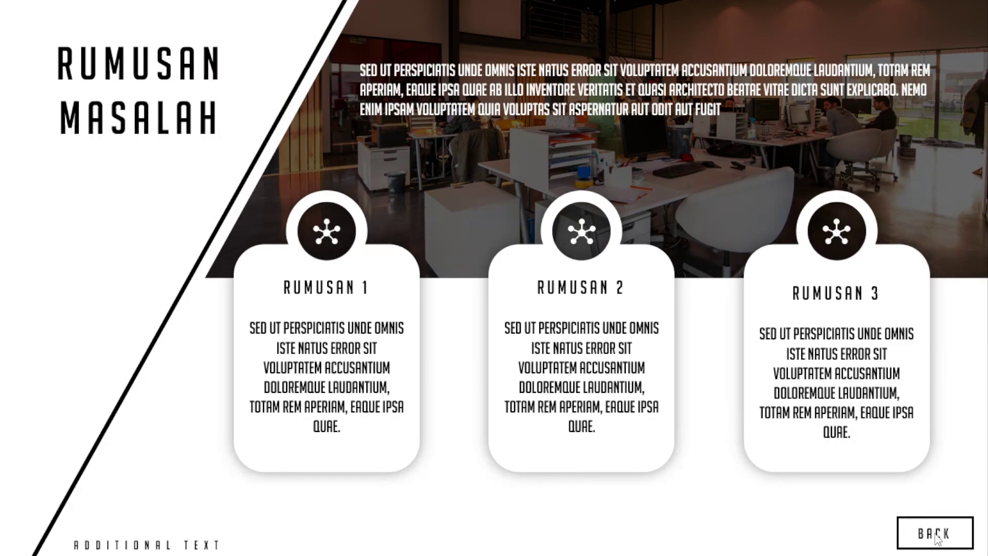
left_click(934, 538)
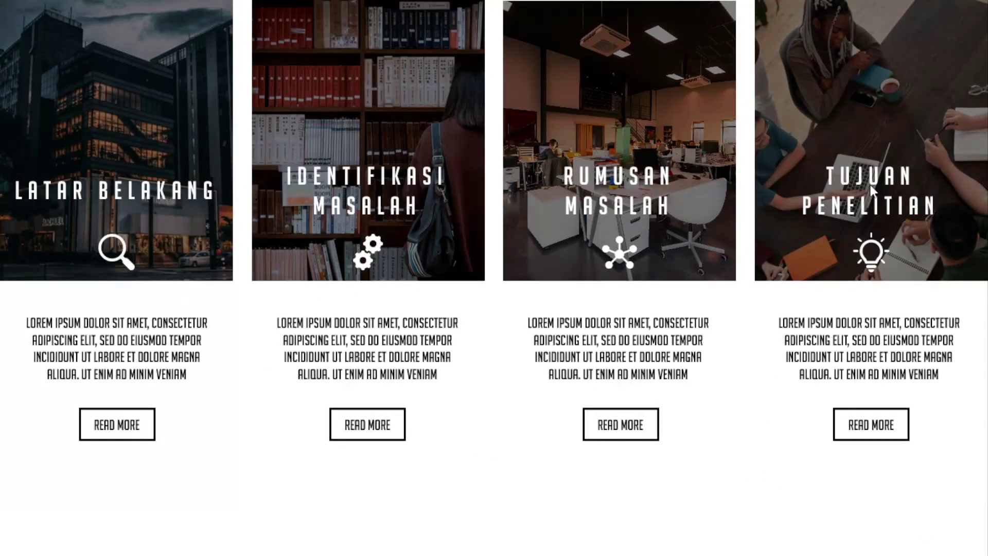
left_click(870, 427)
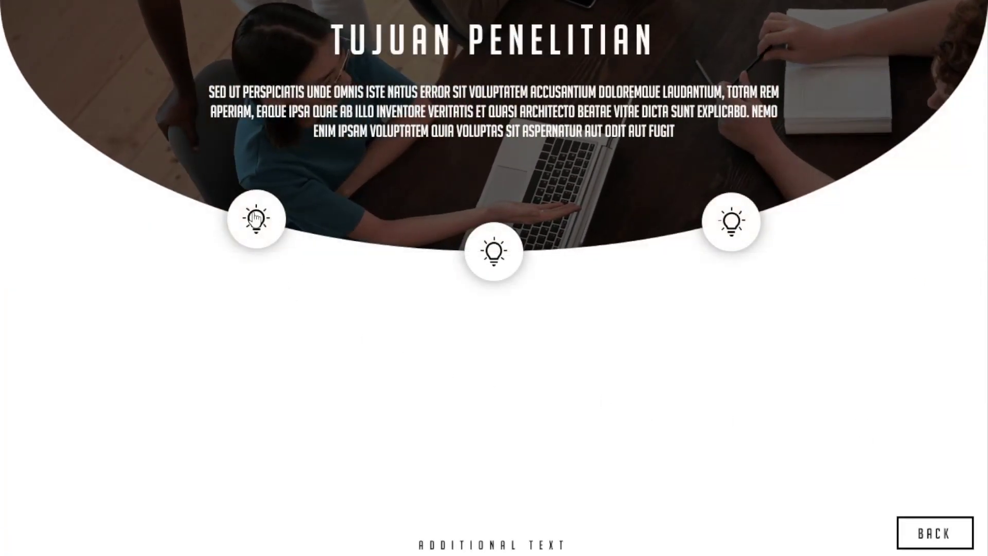
left_click(256, 218)
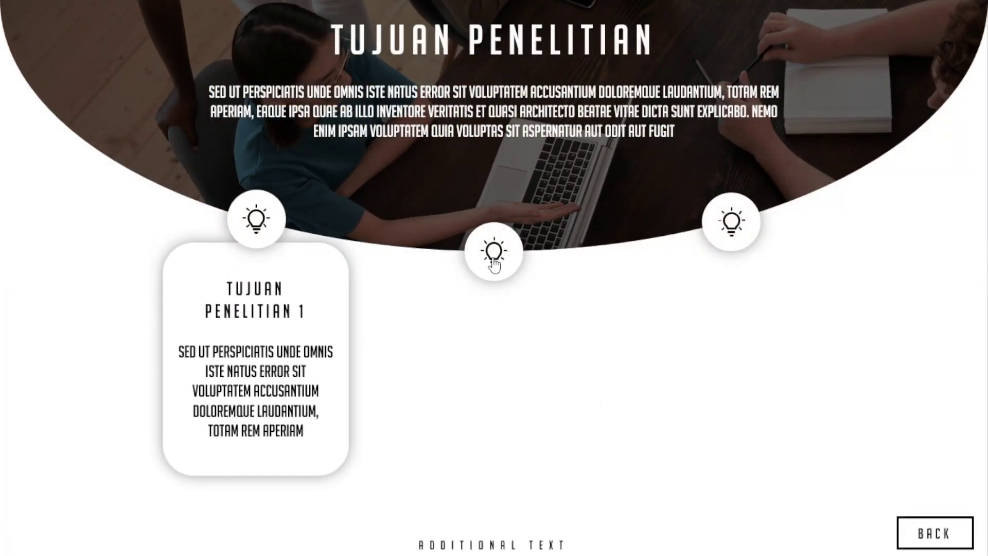
left_click(494, 260)
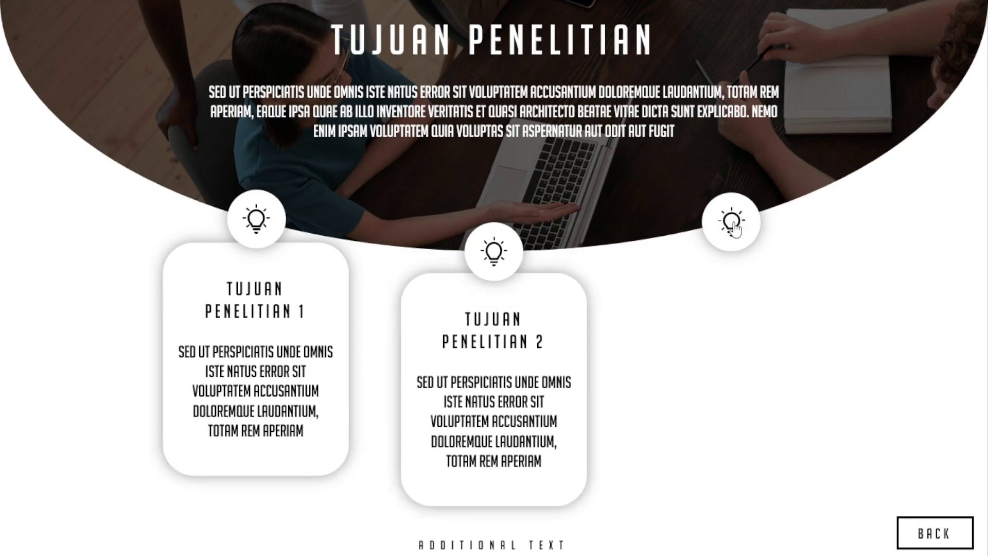
left_click(733, 225)
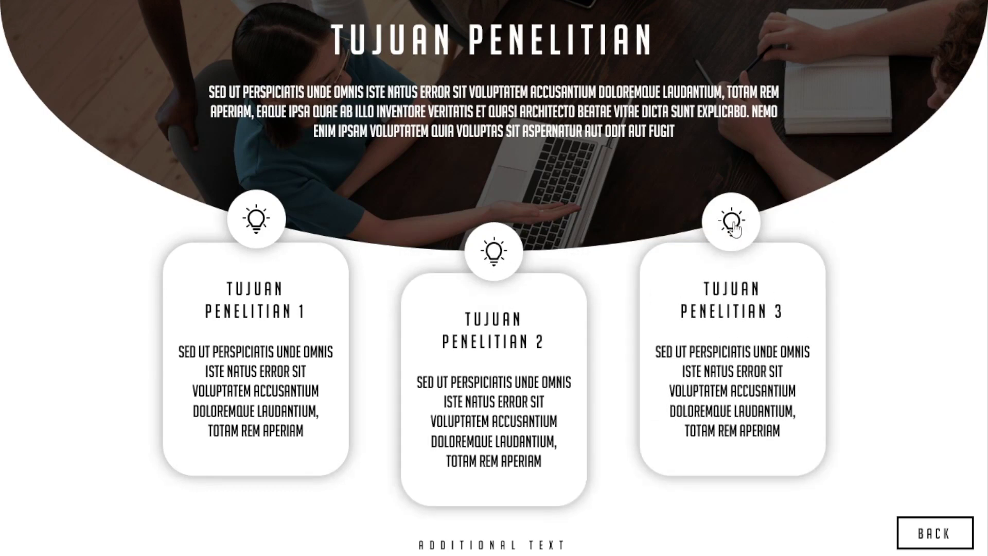
left_click(935, 538)
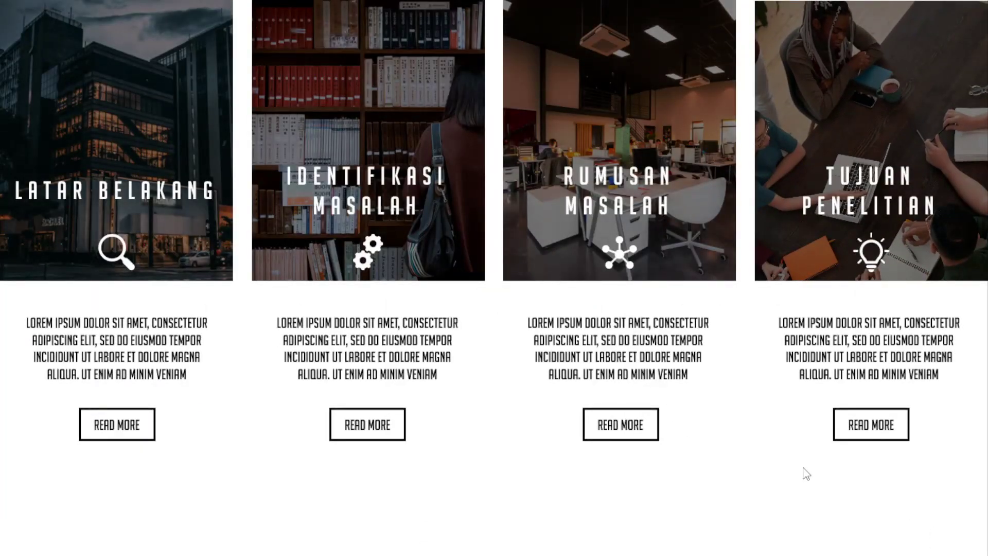